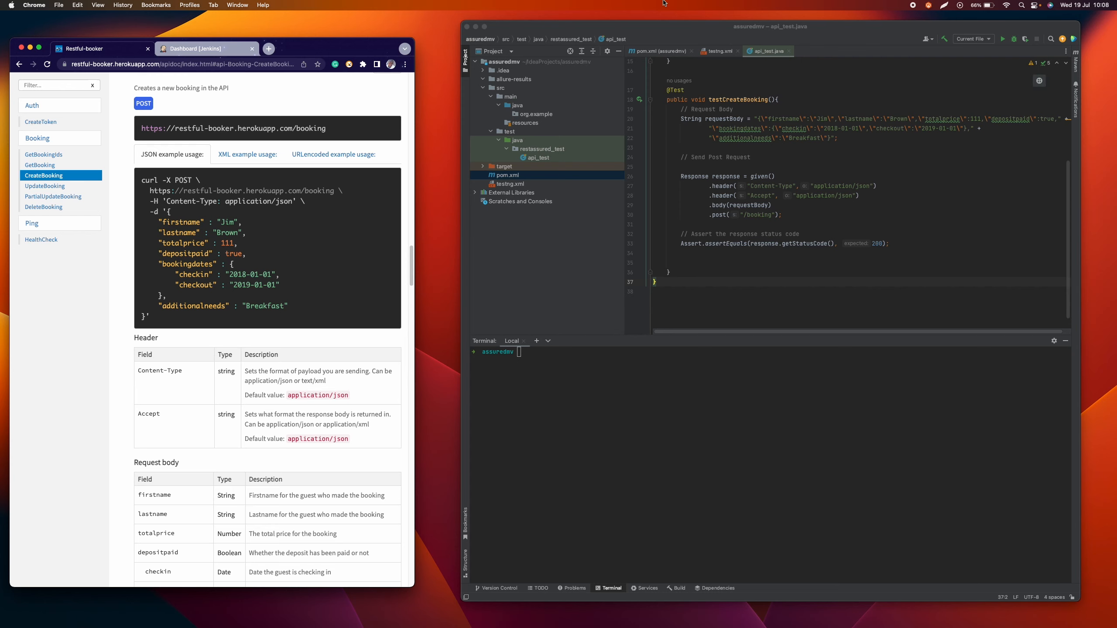
# Step: Run the project's API test from the IntelliJ IDEA terminal with mvn clean test
pyautogui.moveTo(658, 37); pyautogui.dragTo(638, 37)
pyautogui.scroll(5, 718, 160)
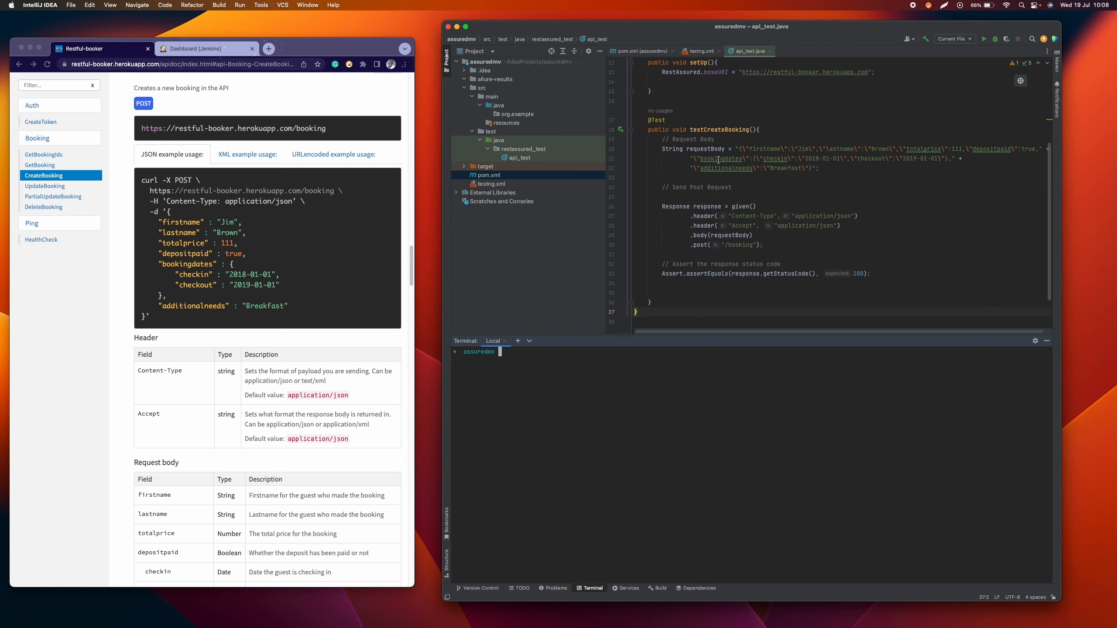
pyautogui.scroll(3, 718, 160)
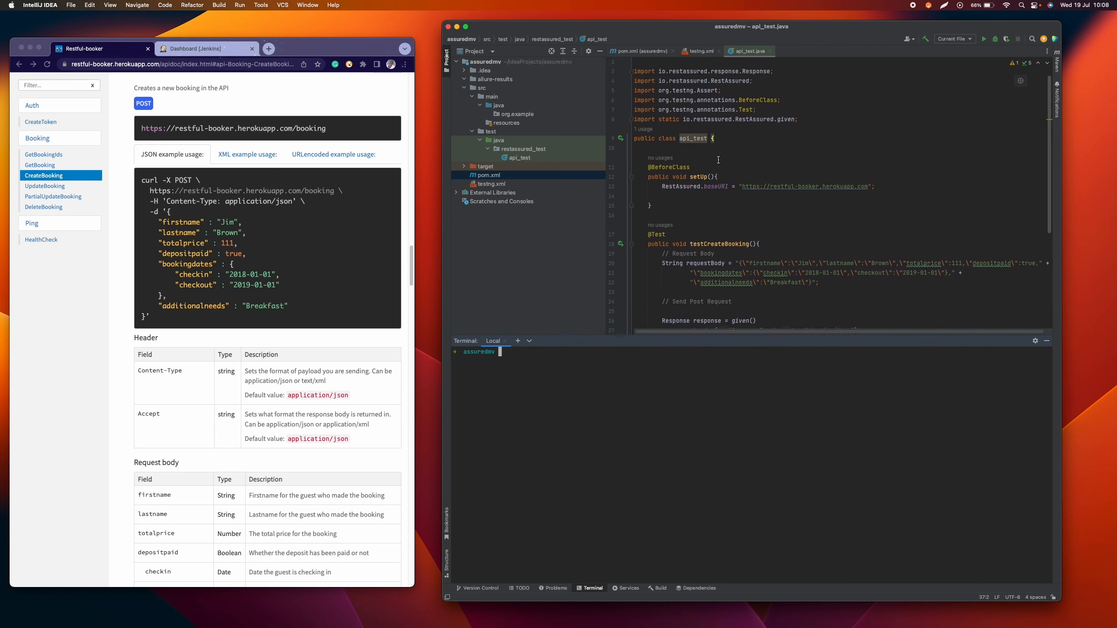
pyautogui.scroll(-8, 718, 160)
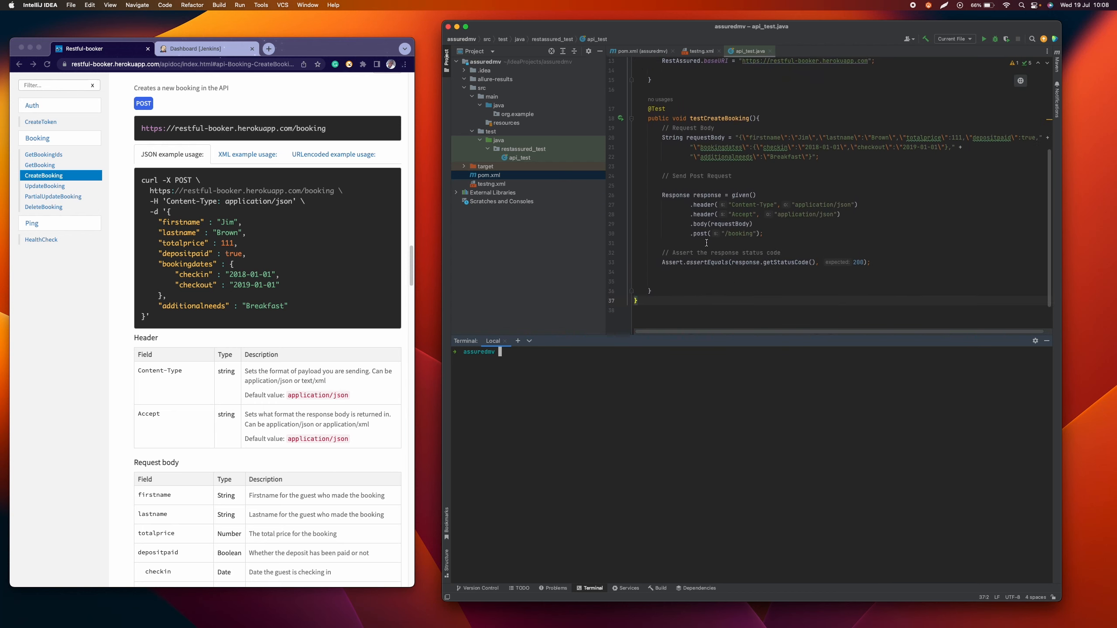
pyautogui.click(501, 354)
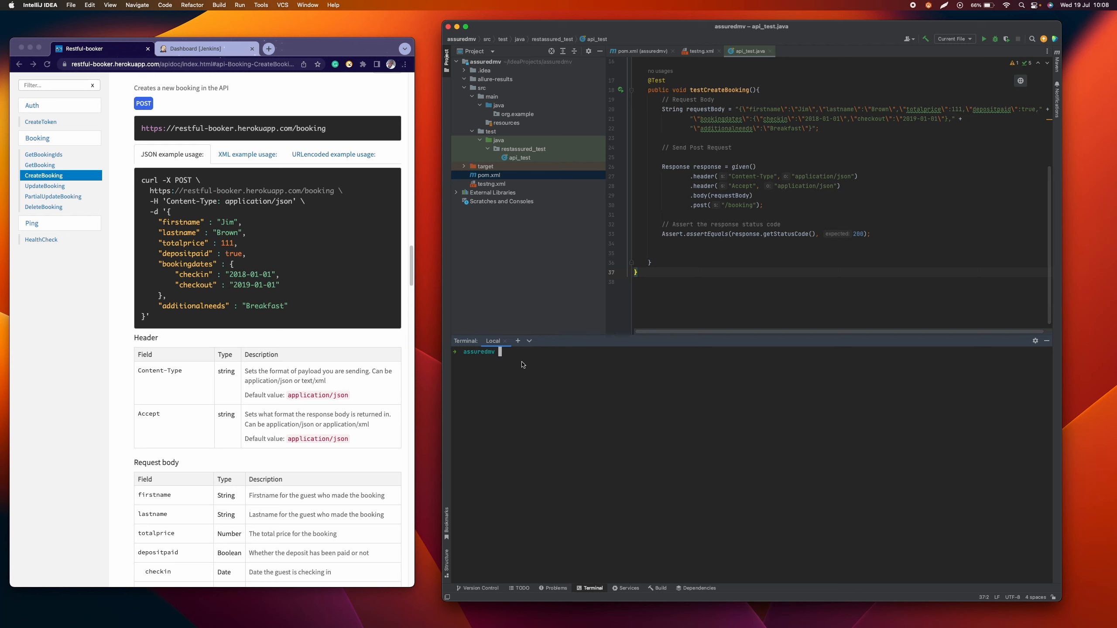
pyautogui.write('mvn cleant te')
pyautogui.press('BackSpace')
pyautogui.press('BackSpace')
pyautogui.press('BackSpace')
pyautogui.press('BackSpace')
pyautogui.write('test')
pyautogui.press('Return')
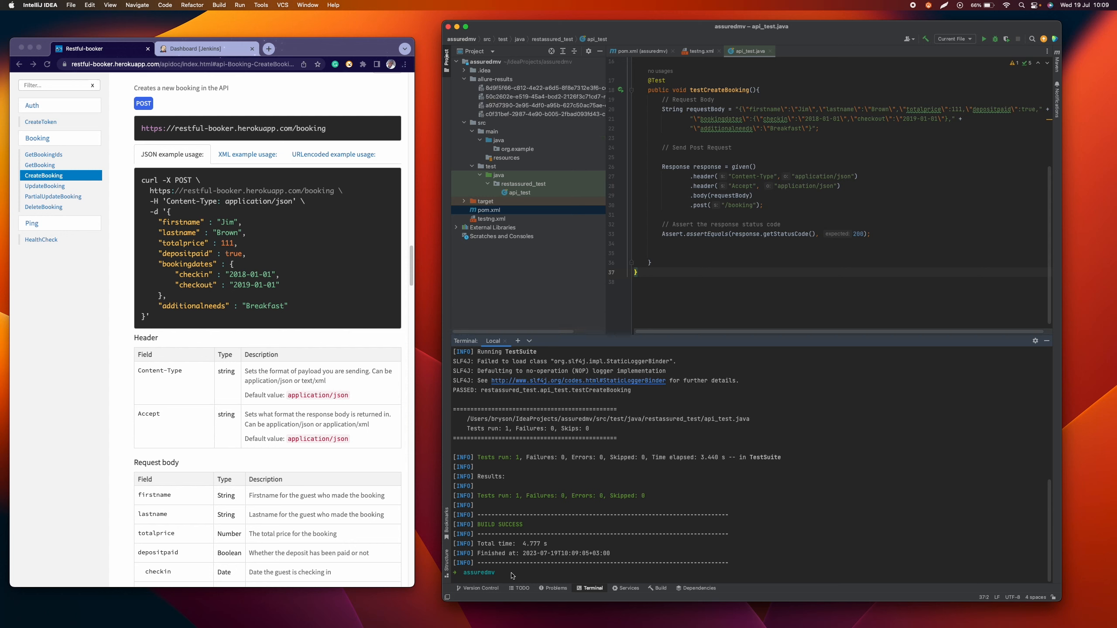
# Step: Generate and serve the Allure report from the terminal with allure serve allure-results
pyautogui.write('allure serve allure-results')
pyautogui.press('Return')
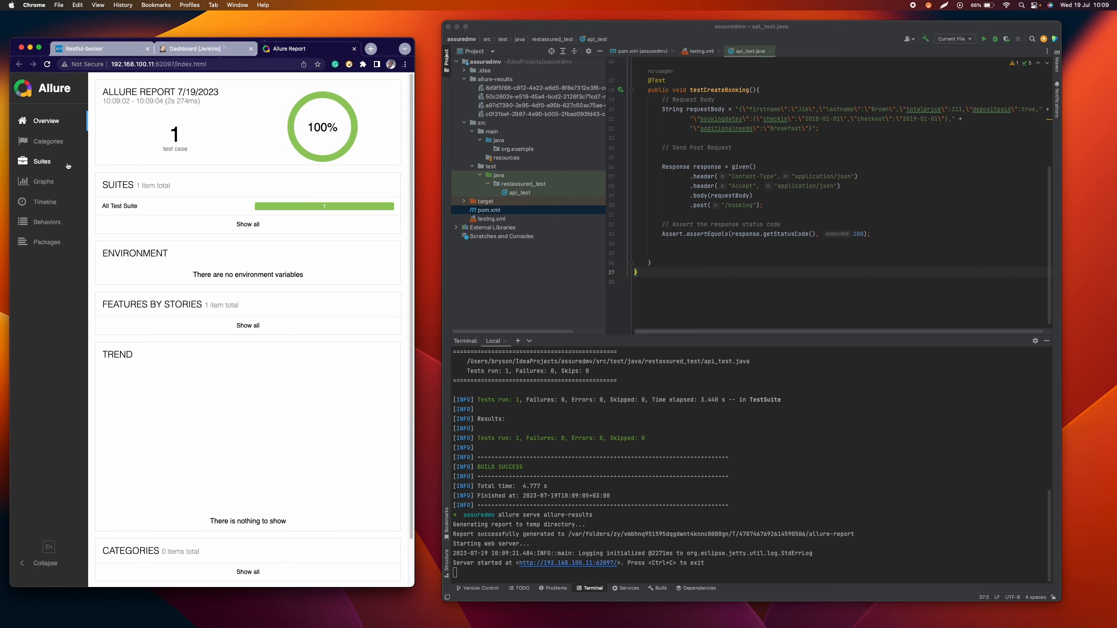
# Step: Examine the testCreateBooking result under restassured_test.api_test in the Allure report's suites, and close the report
pyautogui.click(175, 207)
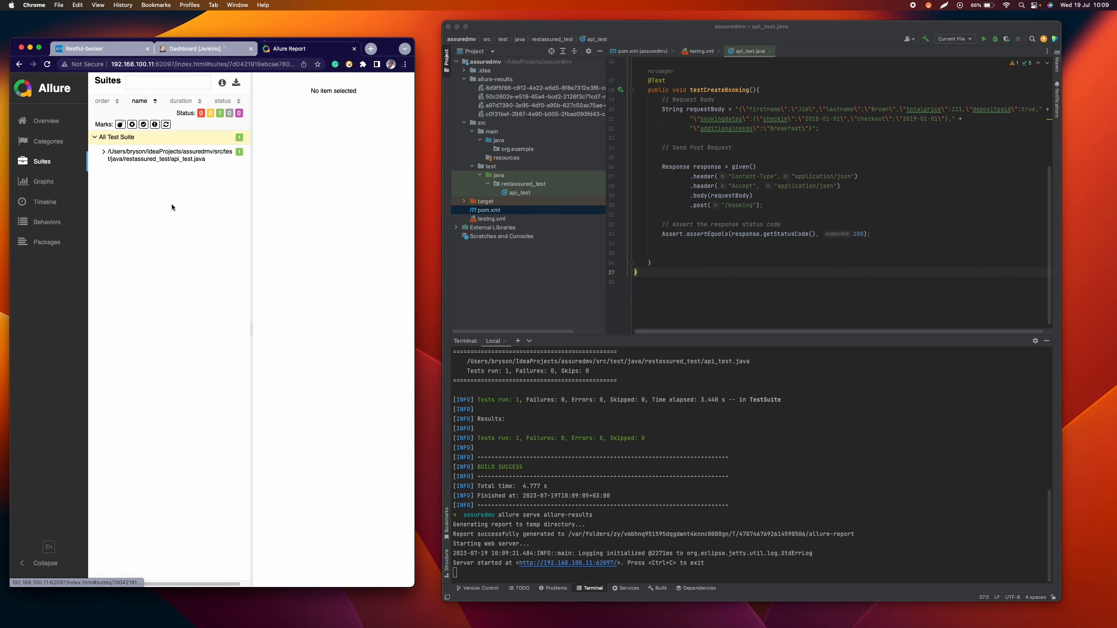
pyautogui.click(104, 153)
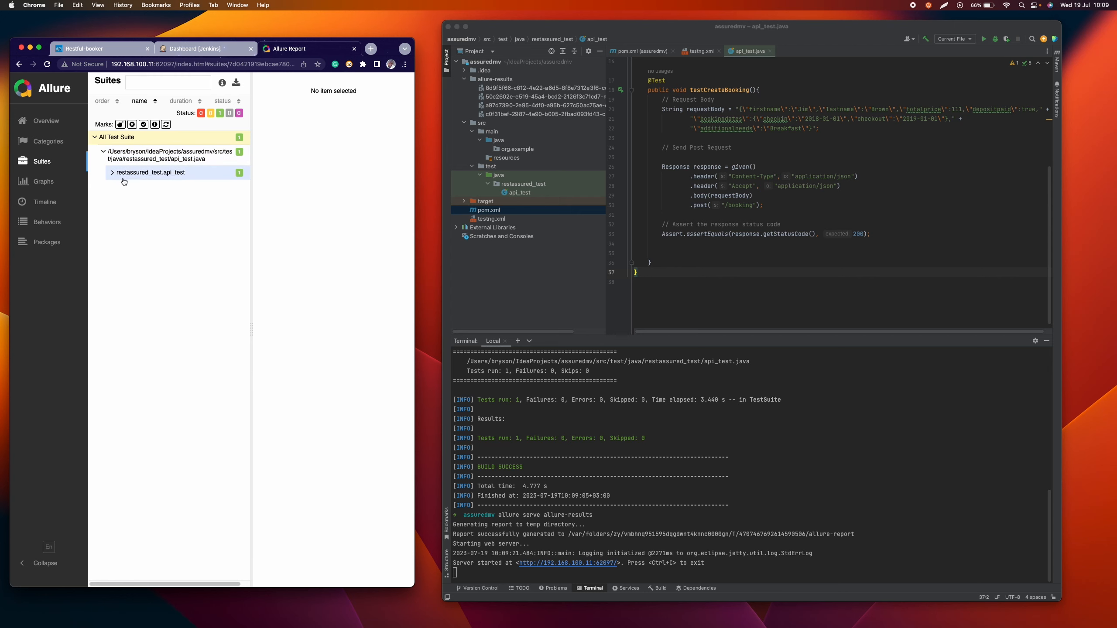
pyautogui.click(113, 173)
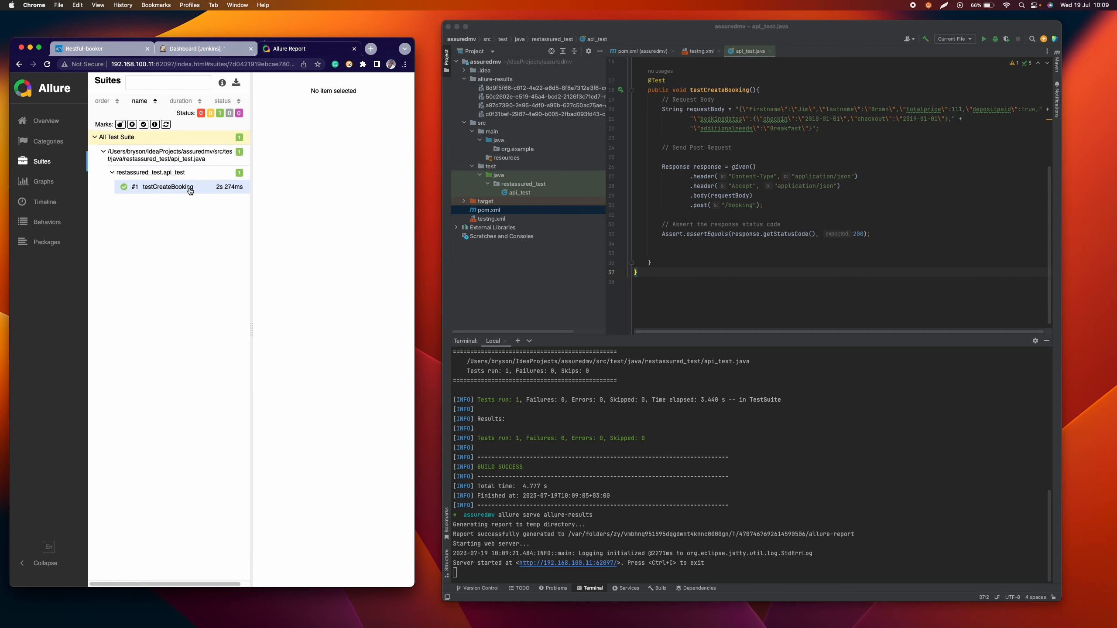
pyautogui.click(190, 188)
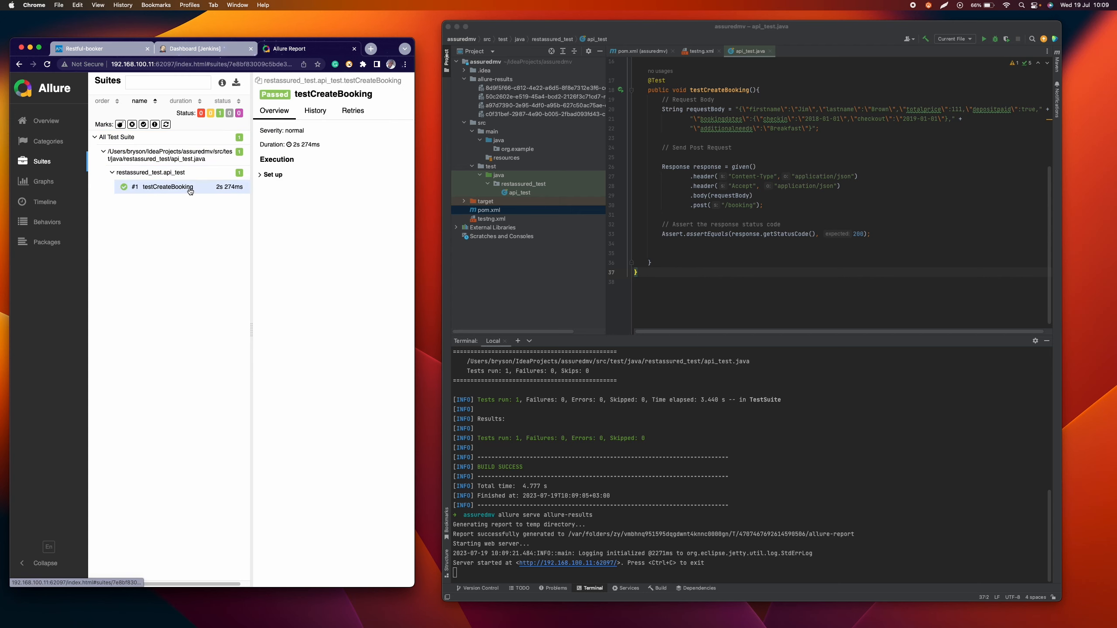
pyautogui.click(355, 49)
pyautogui.click(121, 49)
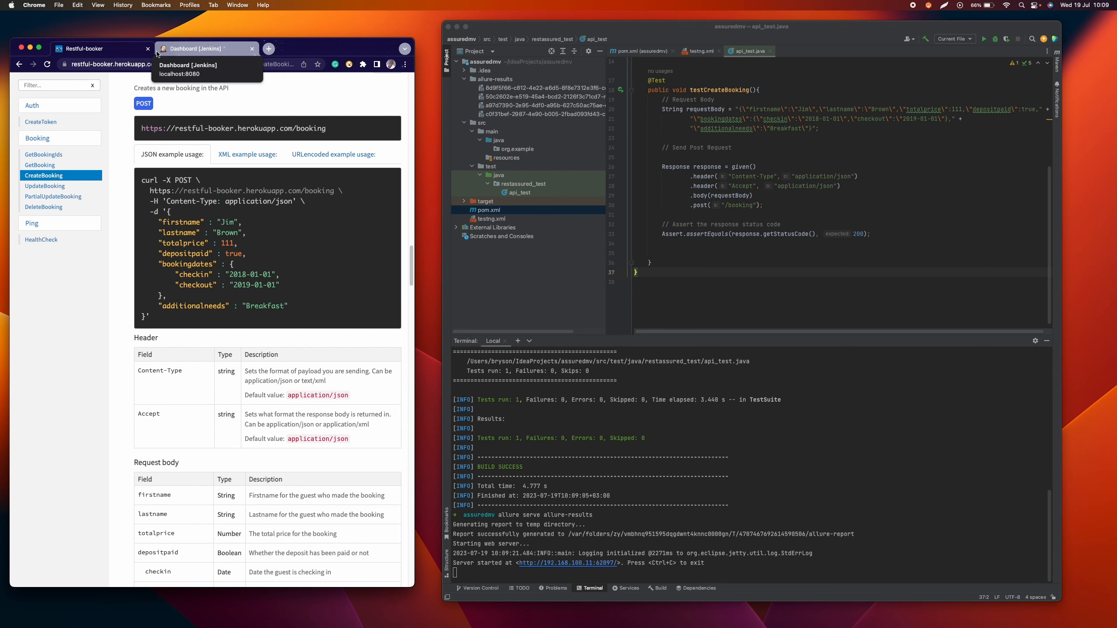
# Step: Open the Manage Jenkins page from the Jenkins dashboard, and widen and reposition the browser window
pyautogui.click(172, 52)
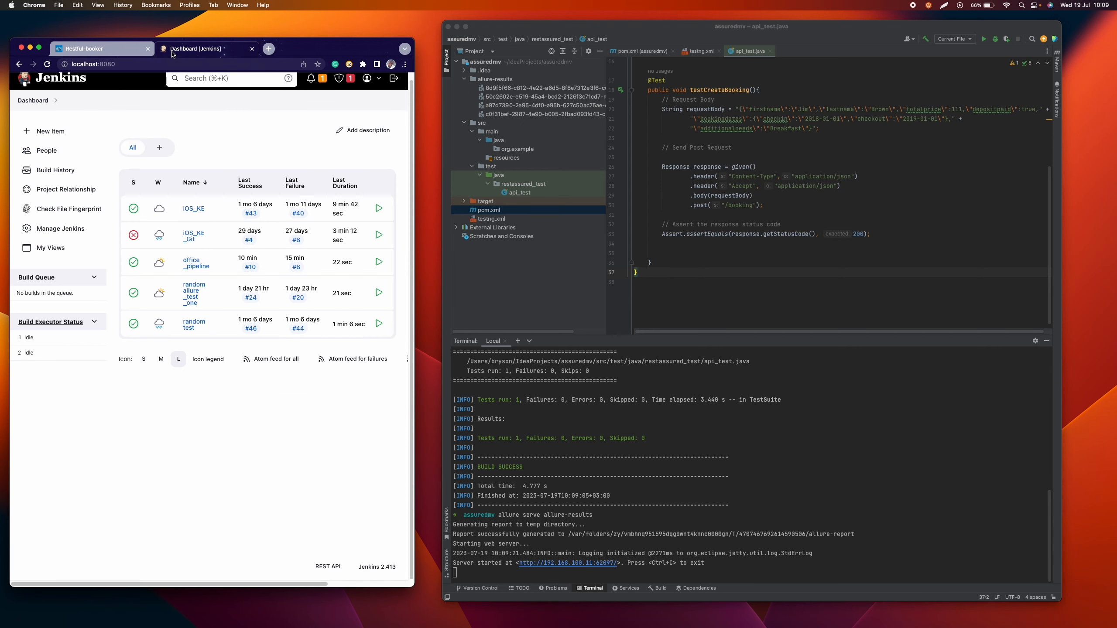
pyautogui.click(56, 228)
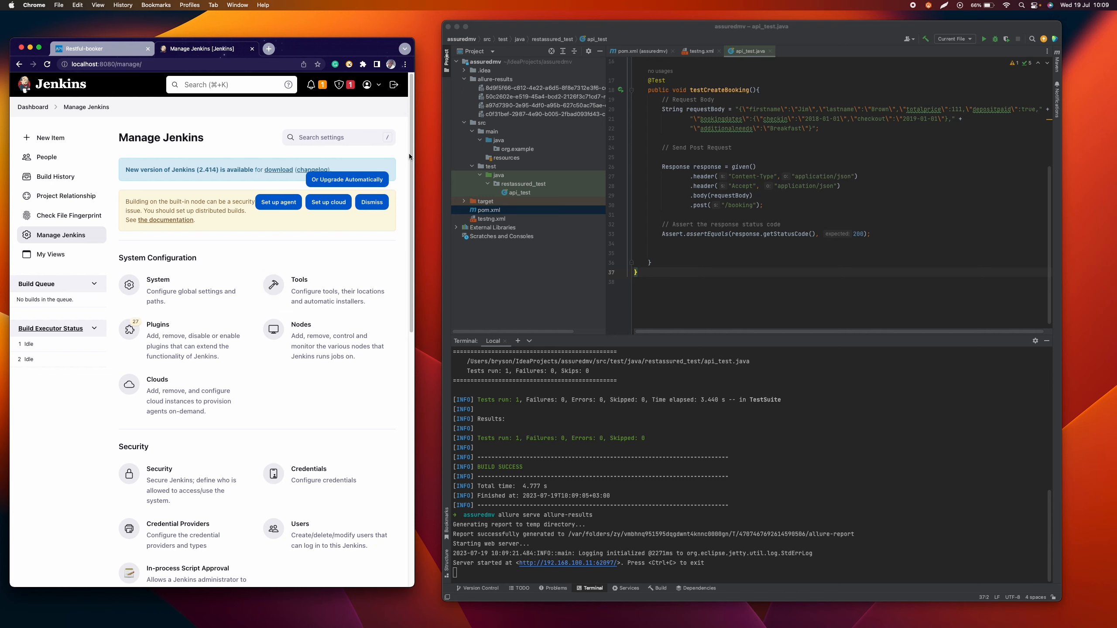
pyautogui.moveTo(413, 156); pyautogui.dragTo(720, 158)
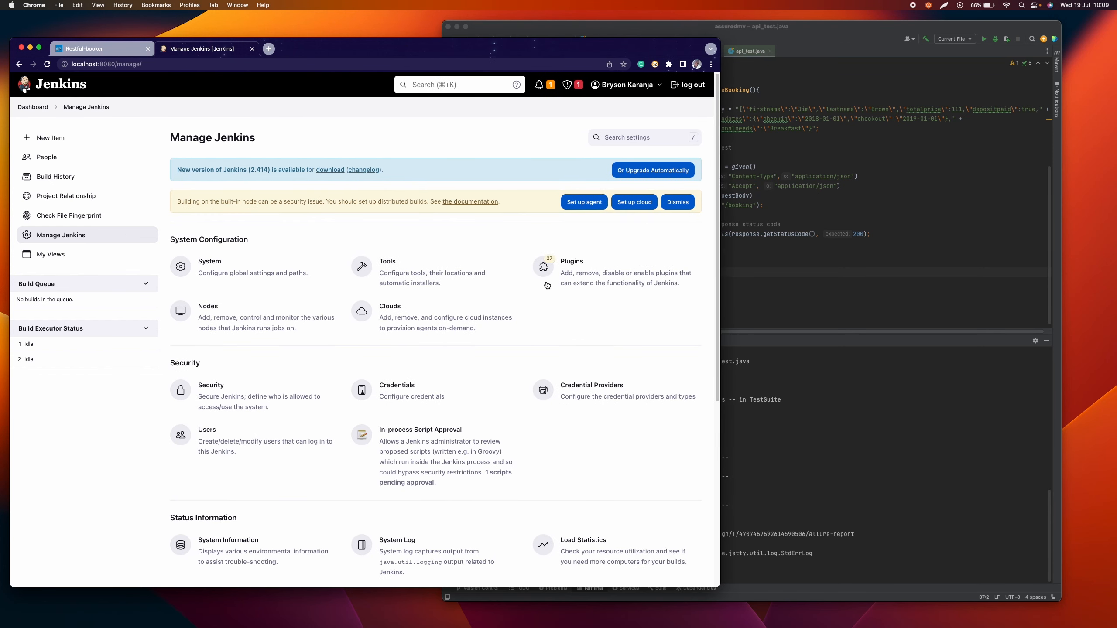
pyautogui.moveTo(594, 49); pyautogui.dragTo(628, 30)
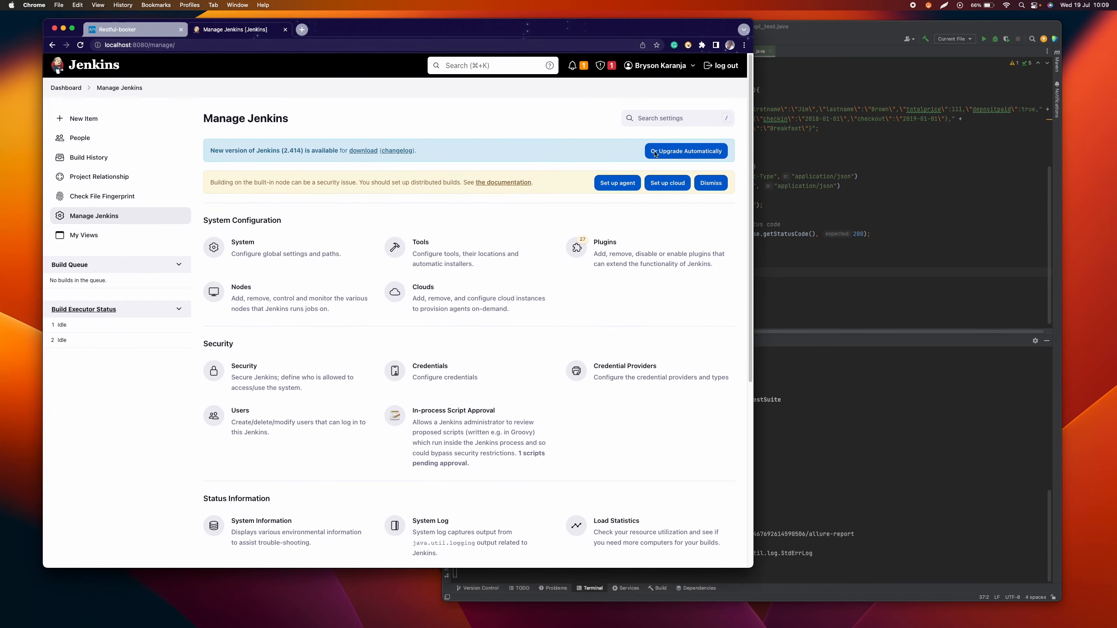
# Step: Search the available Jenkins plugins for allure
pyautogui.click(640, 248)
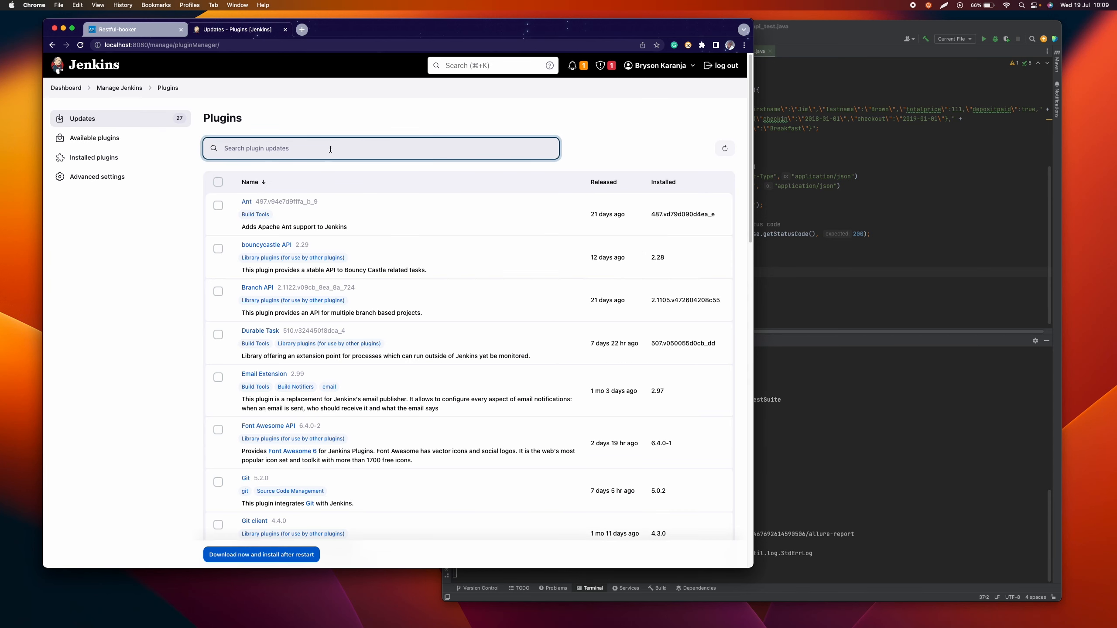
pyautogui.click(95, 138)
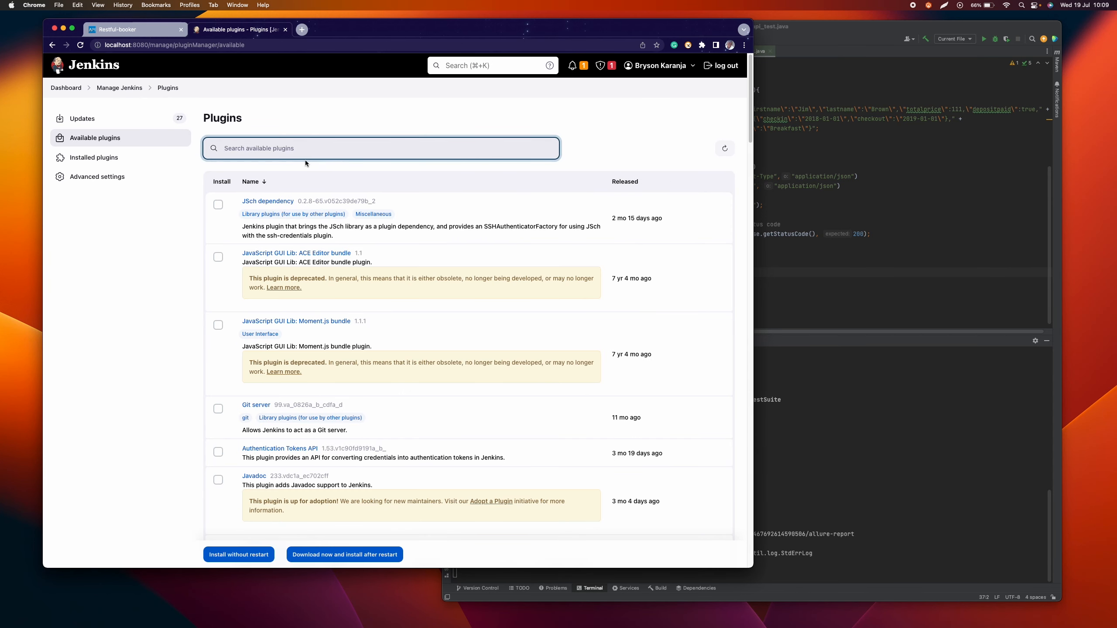
pyautogui.write('allure')
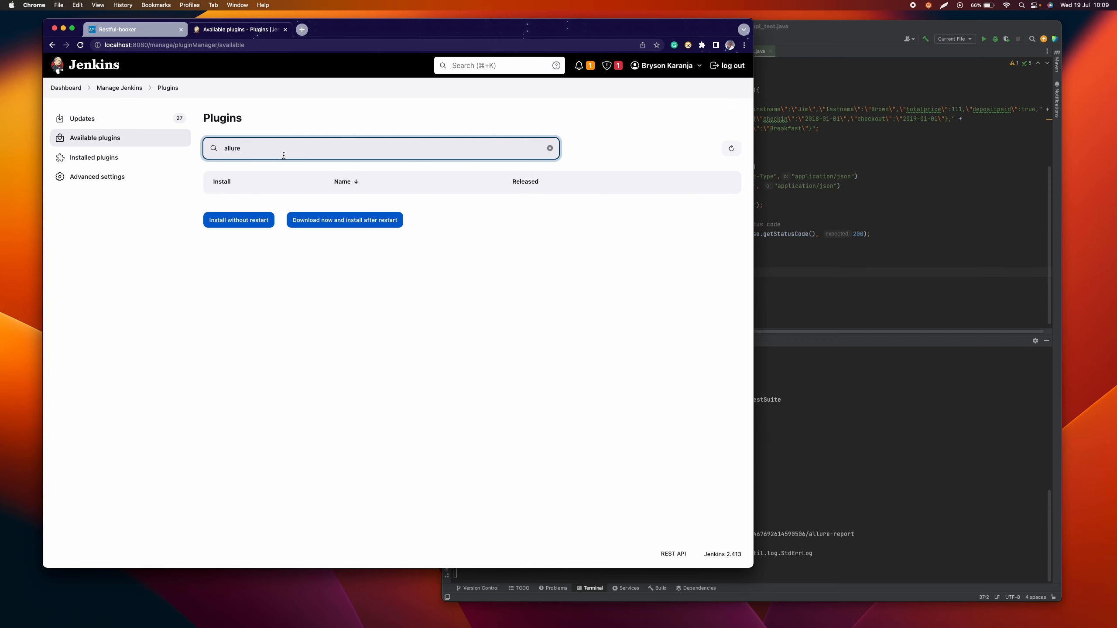
# Step: Check Jenkins' installed plugins for the Allure Jenkins Plugin, comparing with the available plugins list
pyautogui.click(110, 158)
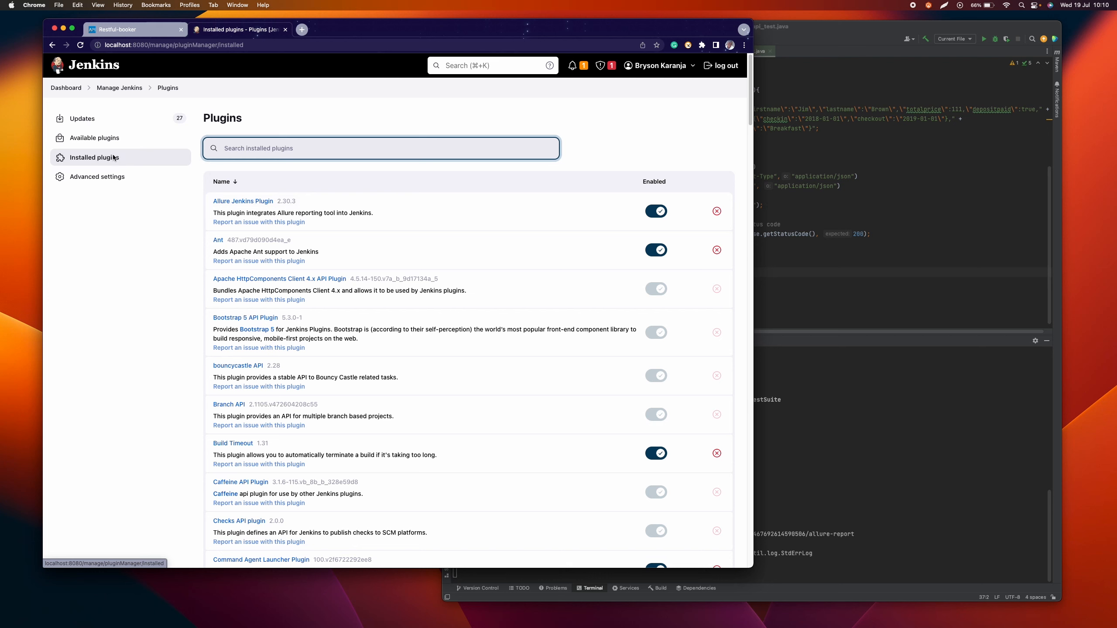
pyautogui.click(102, 140)
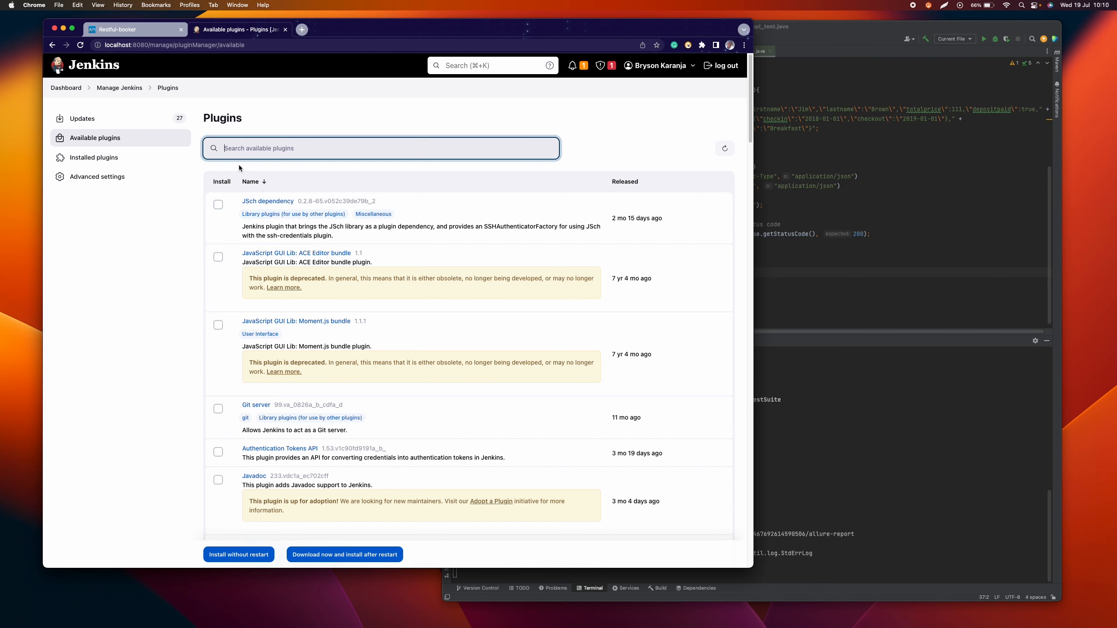
pyautogui.click(123, 157)
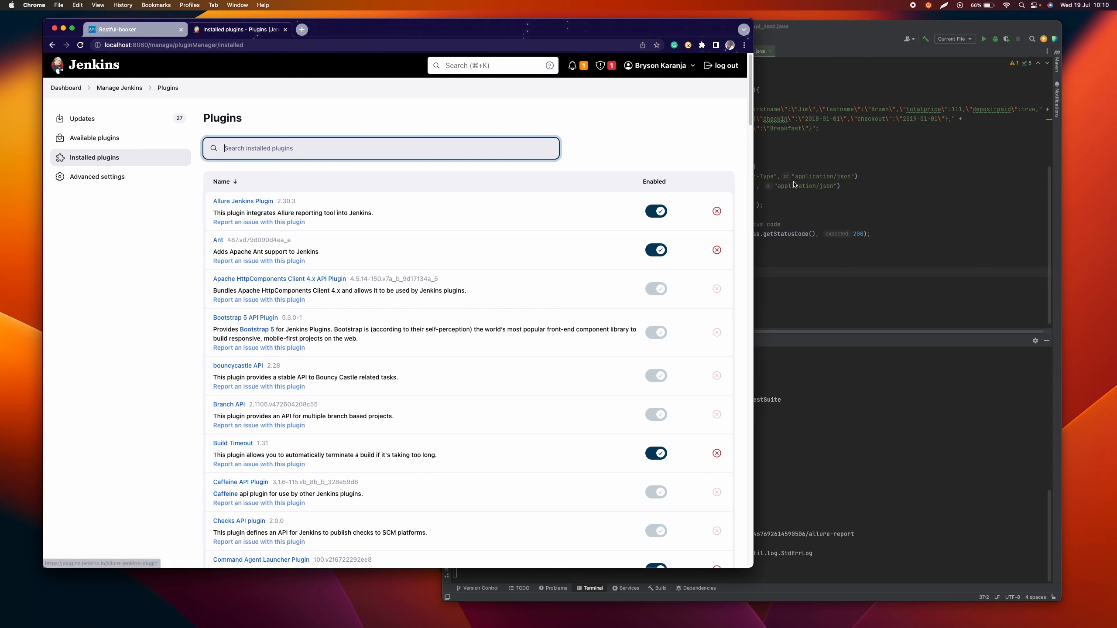
pyautogui.click(779, 159)
pyautogui.scroll(1, 777, 193)
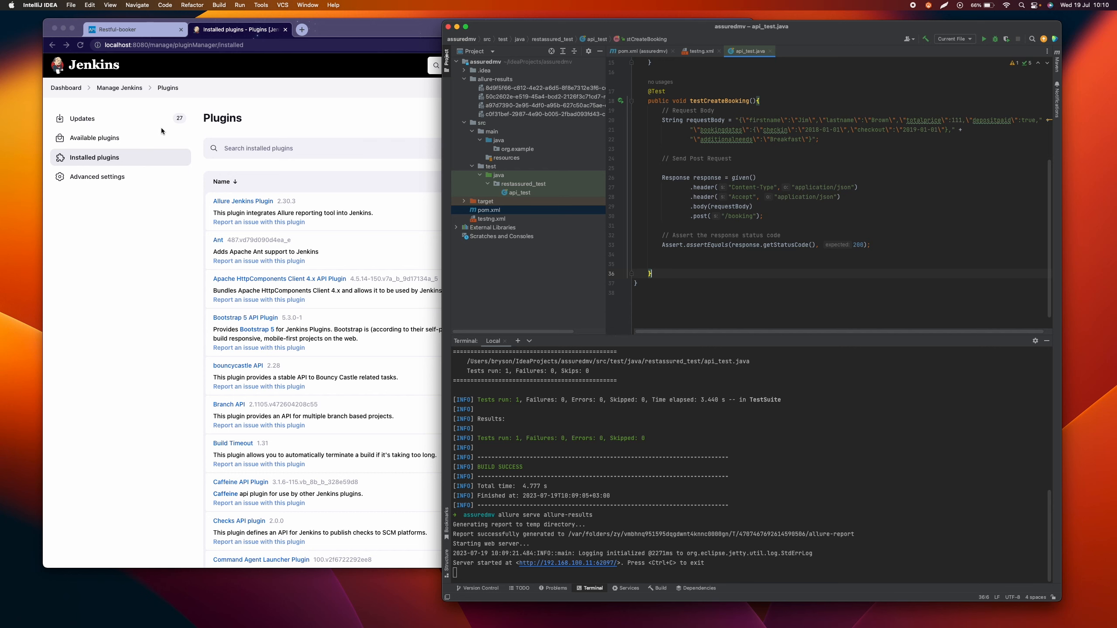
# Step: Examine the JAVA_HOME and node environment variables under the global properties of Jenkins' system configuration
pyautogui.click(122, 88)
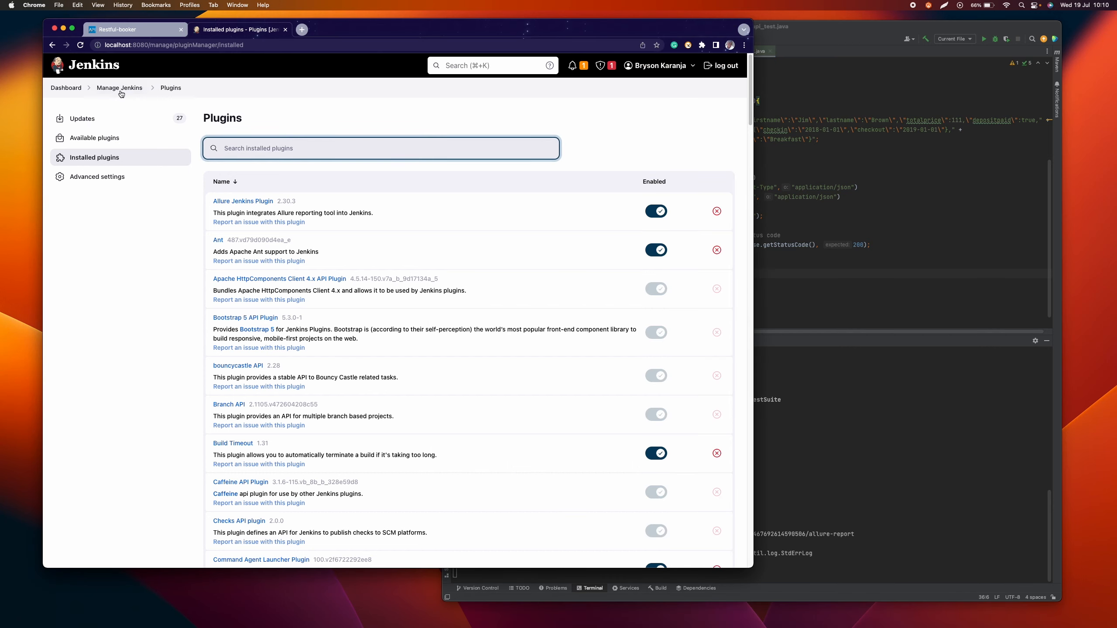
pyautogui.click(122, 88)
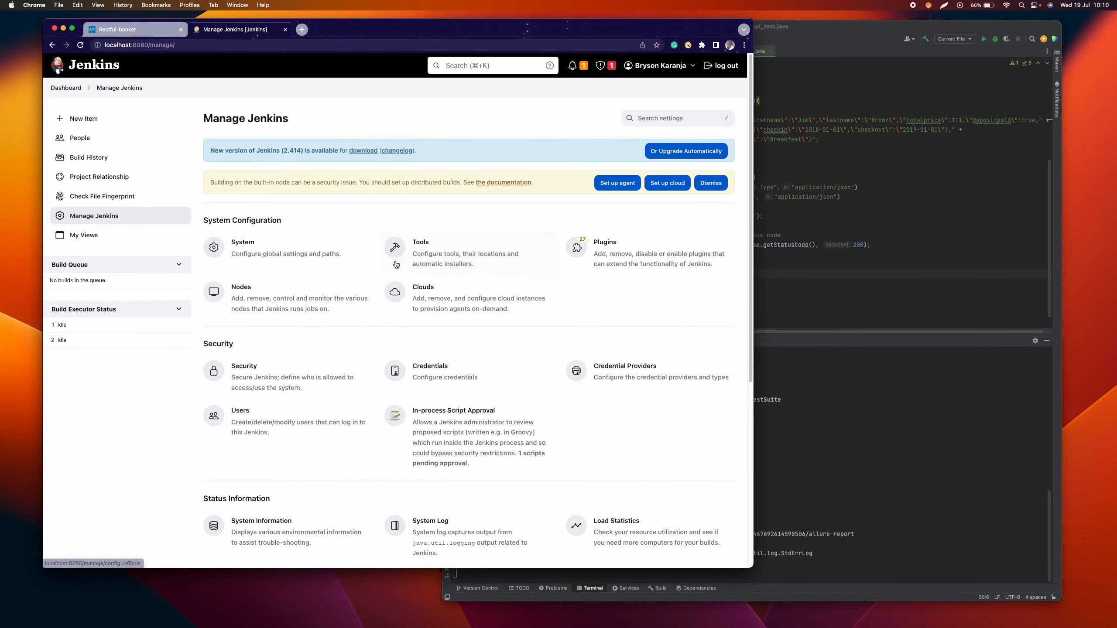
pyautogui.click(286, 252)
pyautogui.scroll(-5, 228, 259)
pyautogui.scroll(-6, 227, 258)
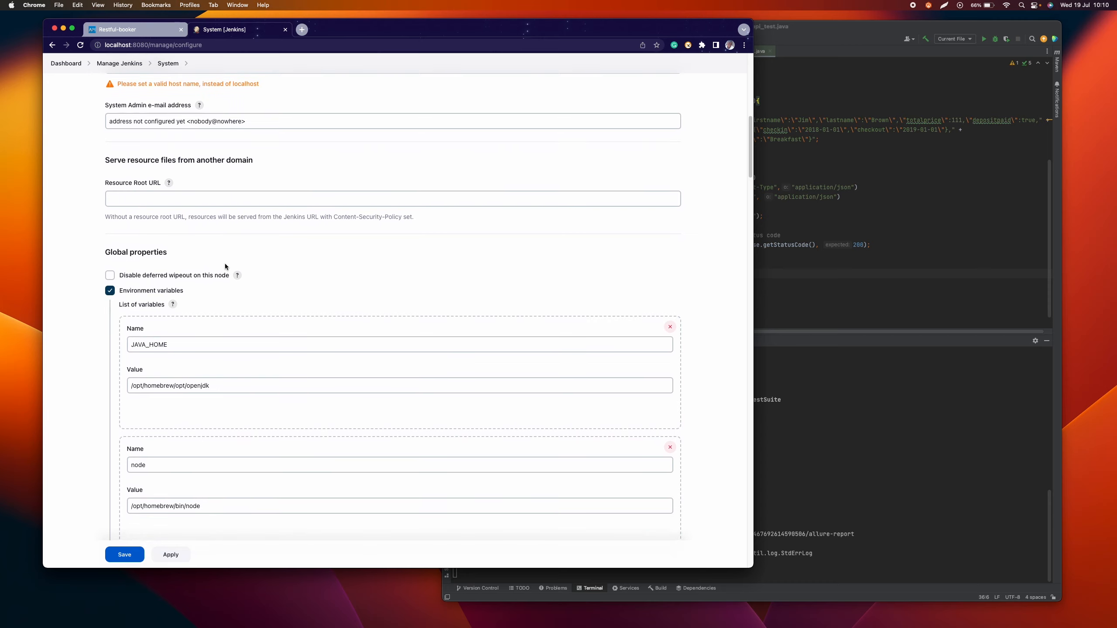
pyautogui.scroll(-1, 183, 303)
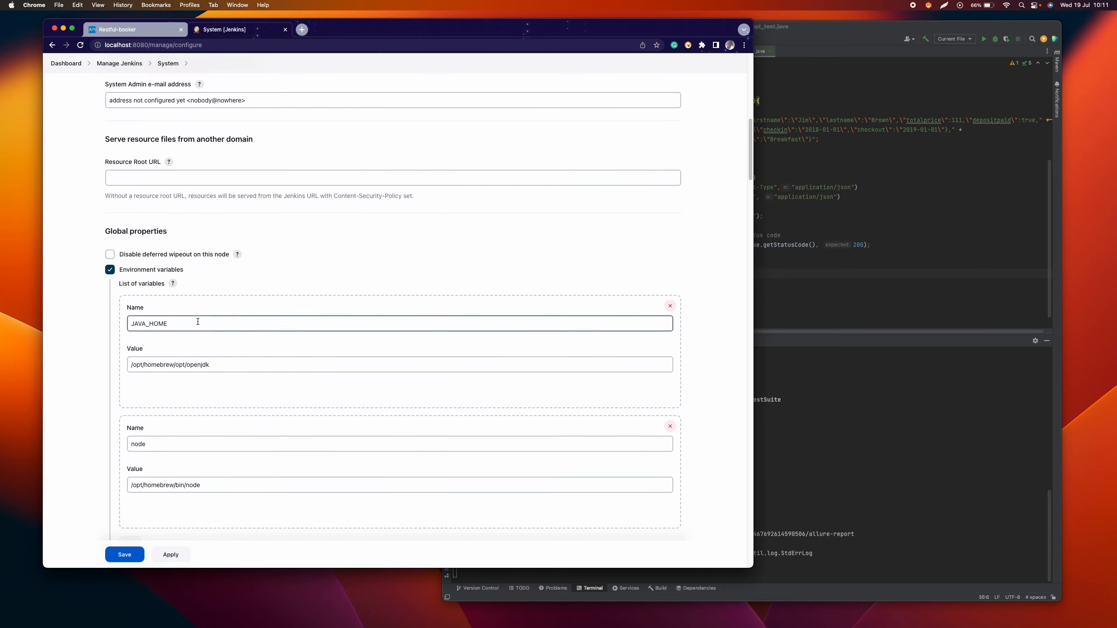
pyautogui.scroll(-1, 198, 319)
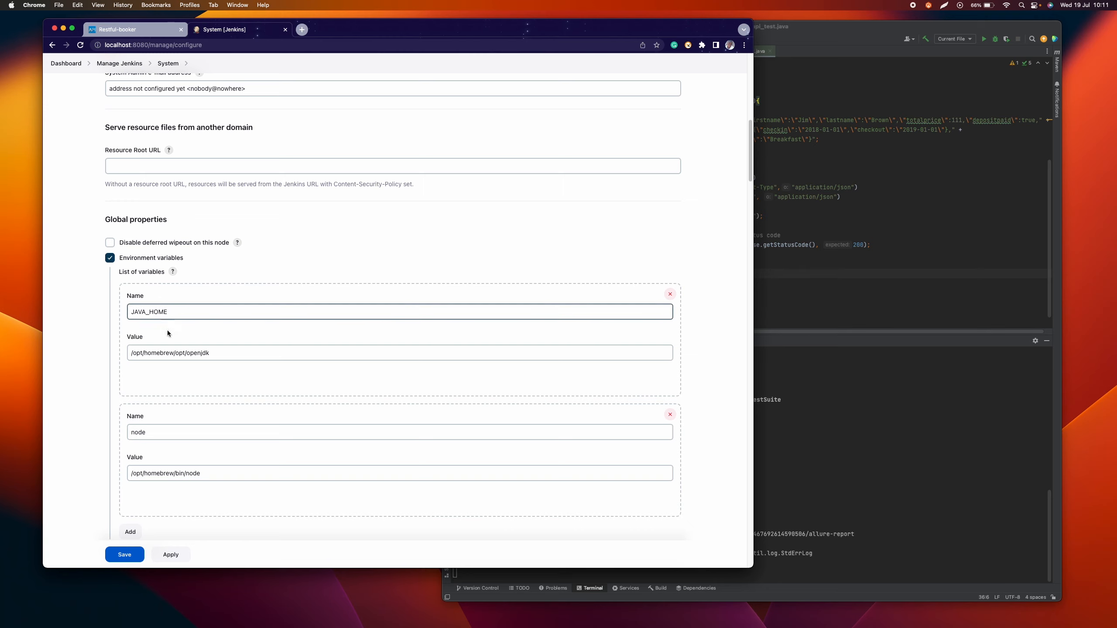
pyautogui.scroll(-1, 168, 333)
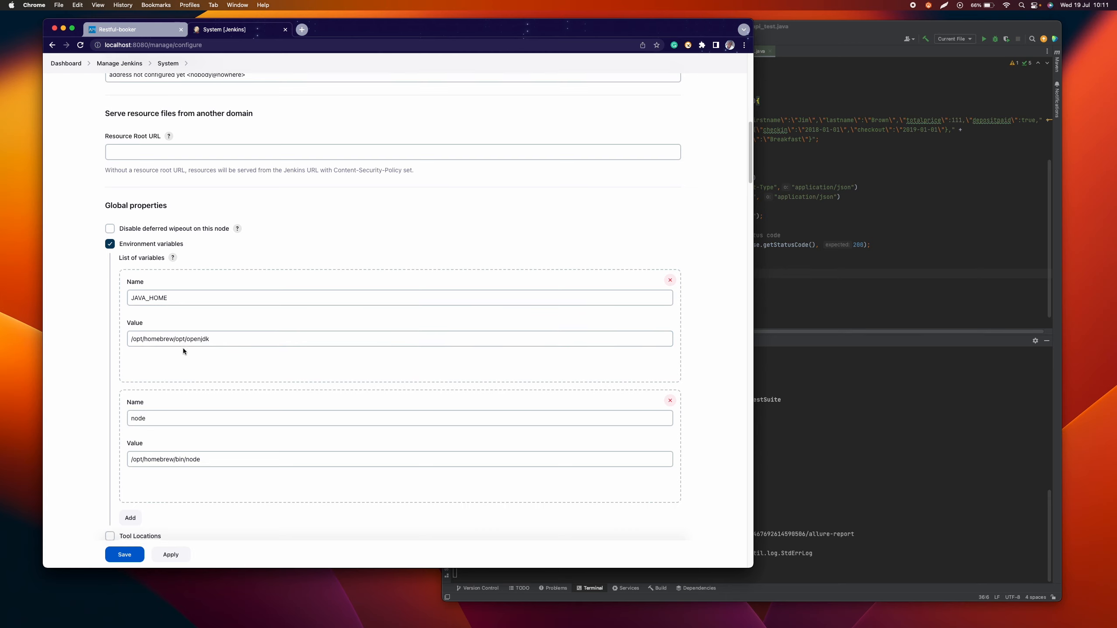
pyautogui.scroll(-2, 183, 350)
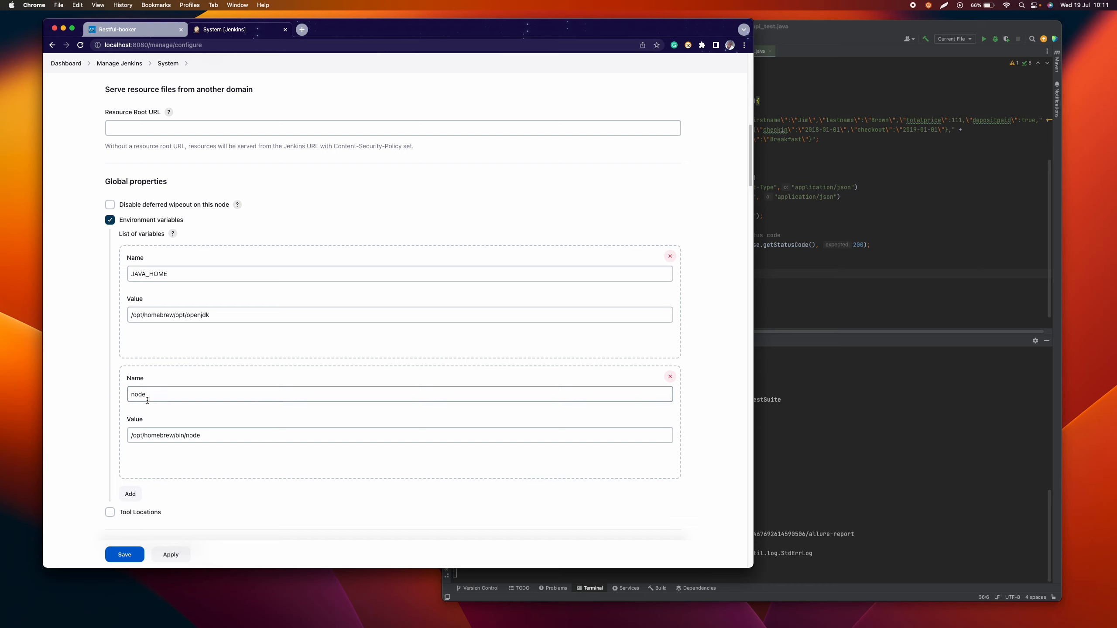
pyautogui.scroll(2, 213, 360)
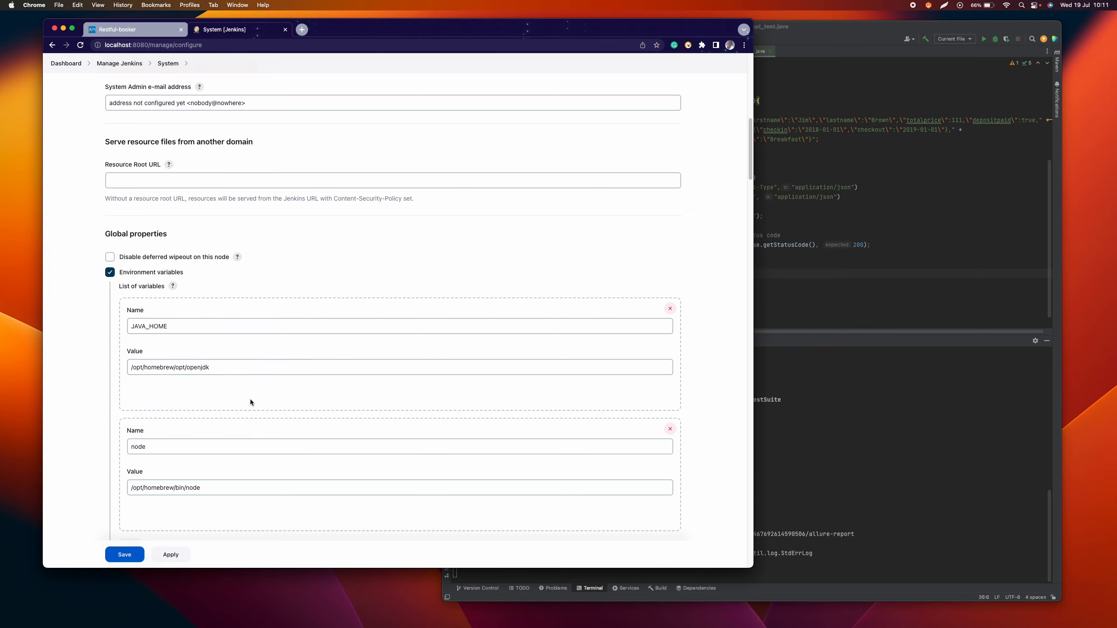
pyautogui.scroll(-3, 250, 401)
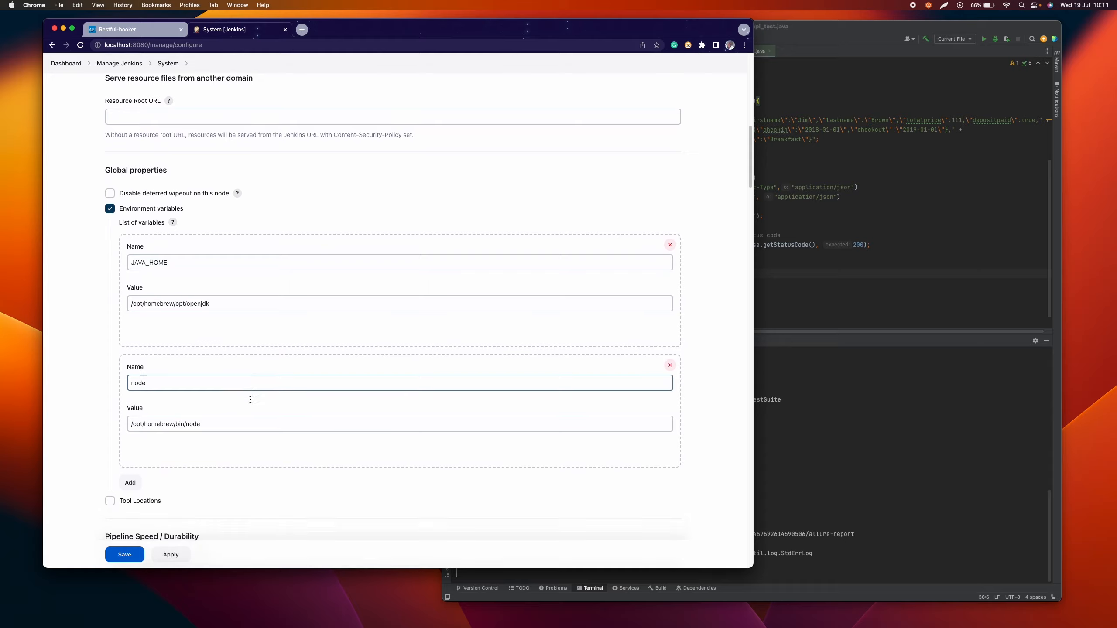
pyautogui.scroll(2, 250, 402)
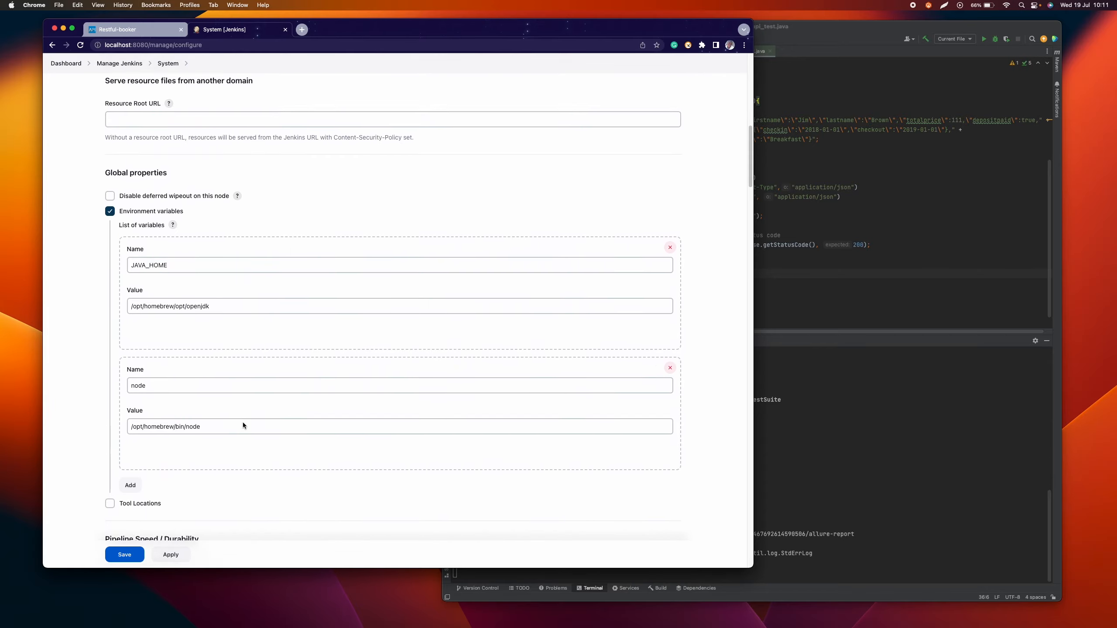
# Step: Apply and save the Jenkins system configuration
pyautogui.click(171, 555)
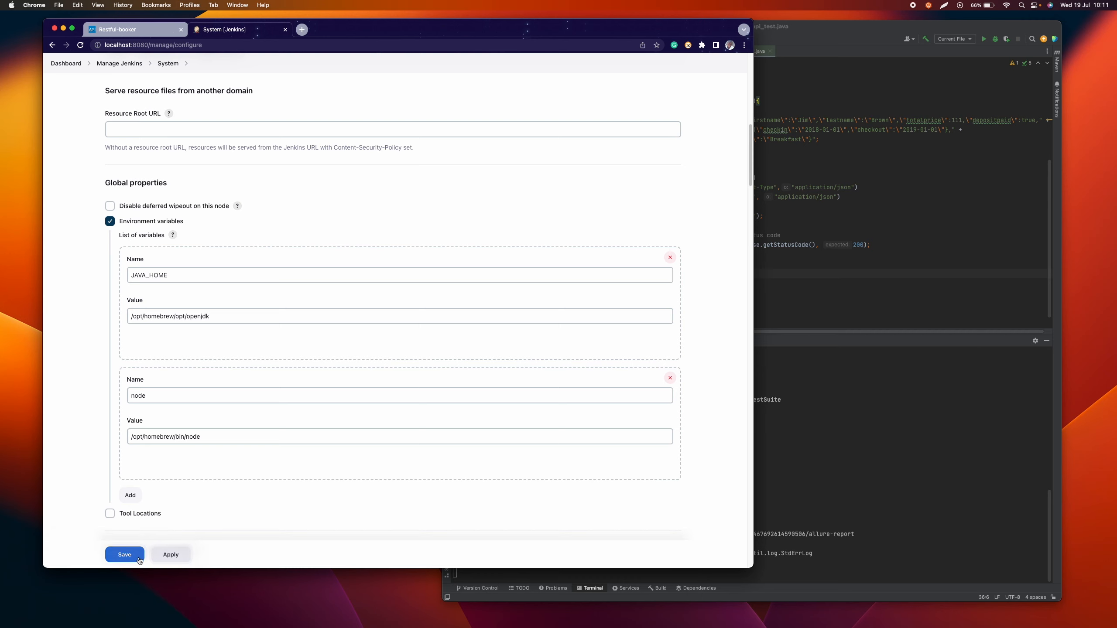
pyautogui.click(138, 557)
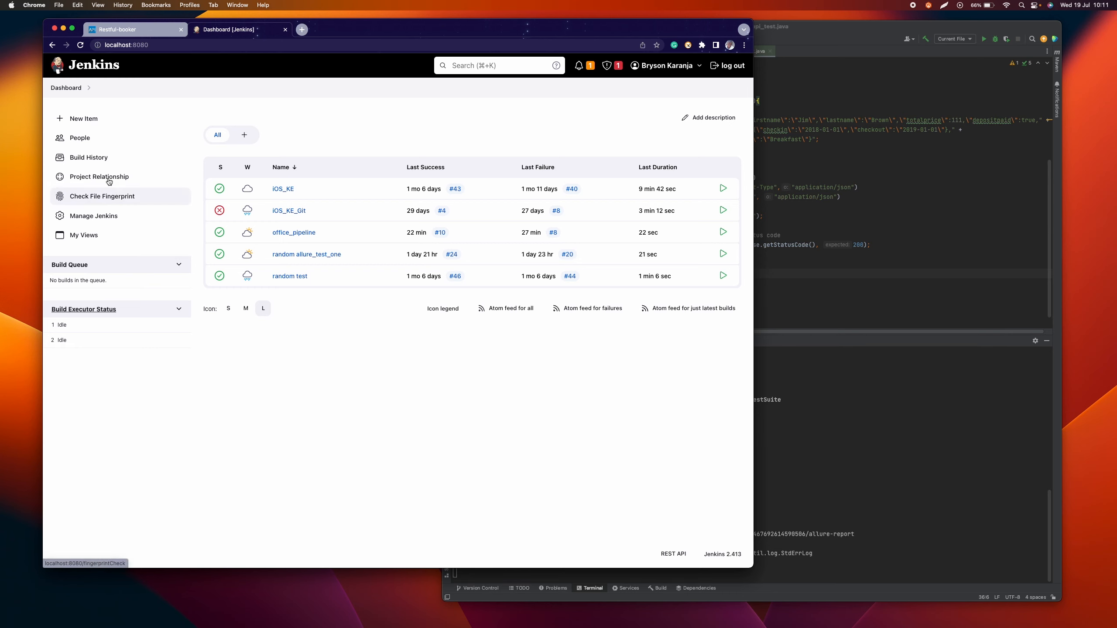
# Step: Create a new Jenkins Pipeline item named allure_test
pyautogui.click(85, 117)
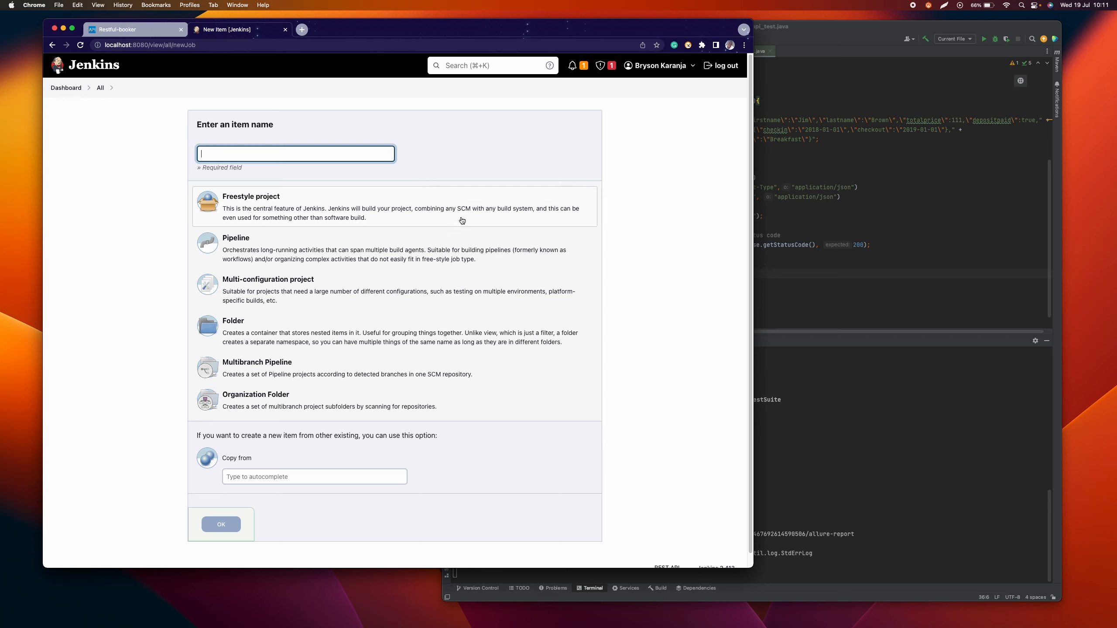
pyautogui.click(344, 250)
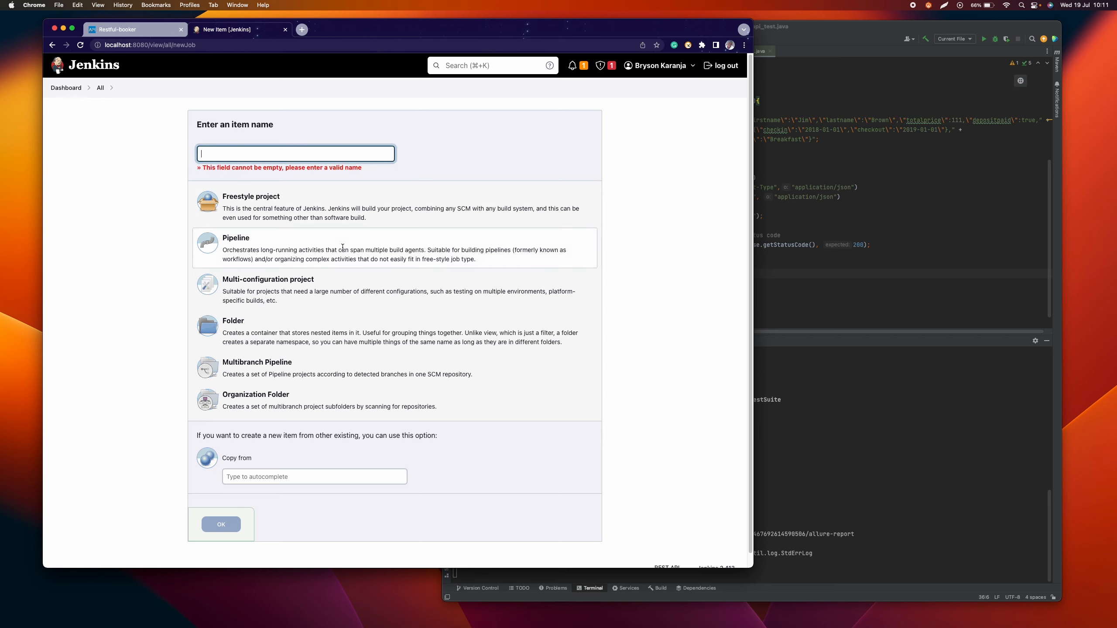
pyautogui.click(268, 157)
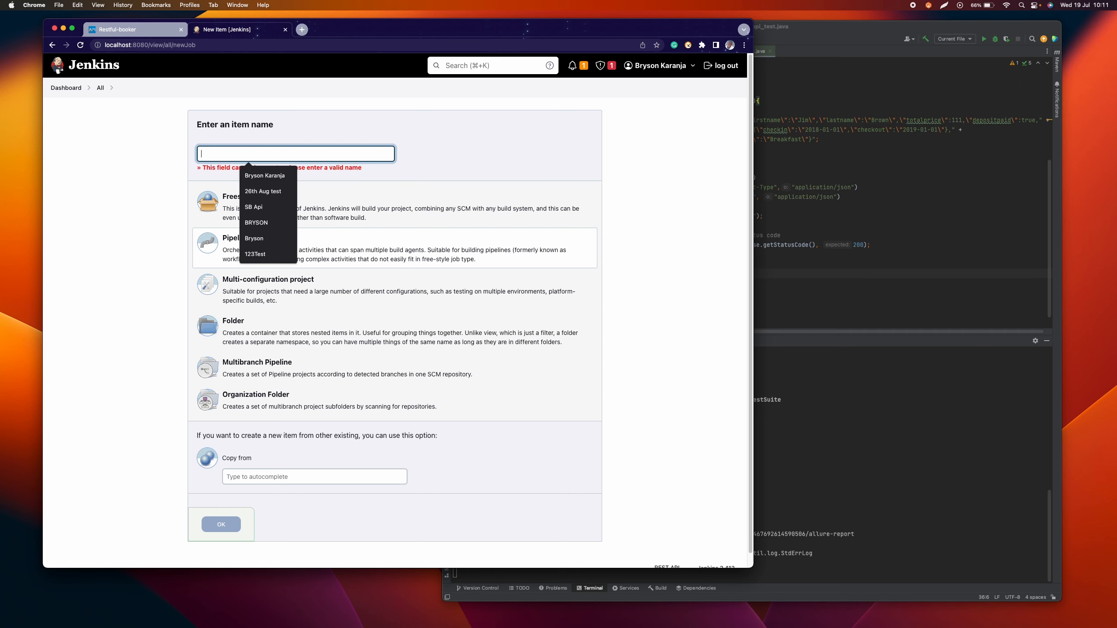
pyautogui.write('h')
pyautogui.press('BackSpace')
pyautogui.write('r')
pyautogui.press('BackSpace')
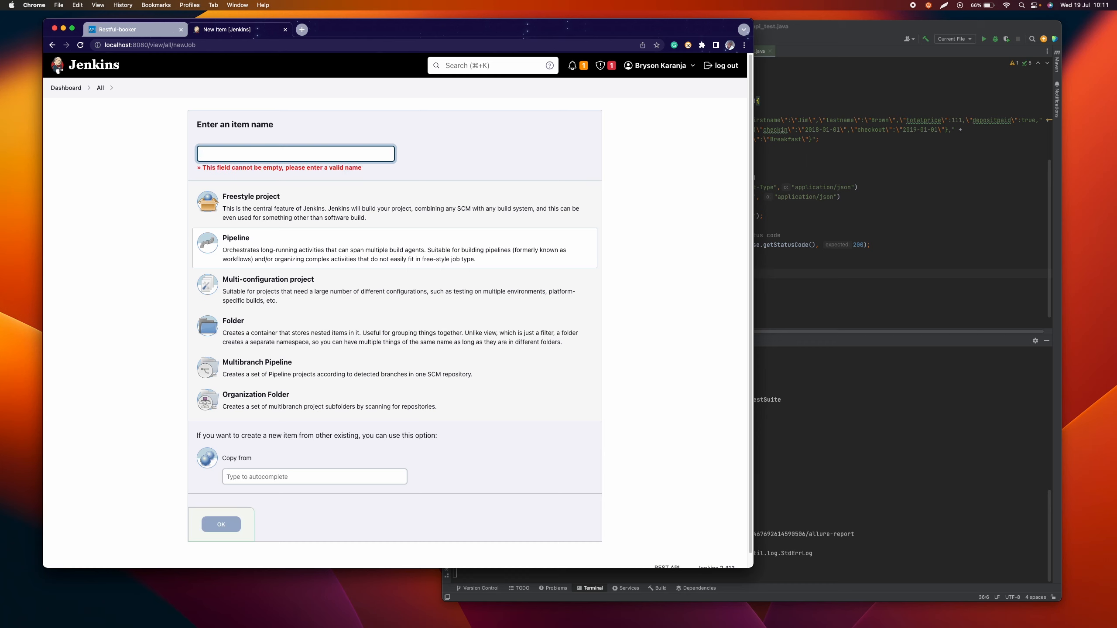
pyautogui.write('allure_test')
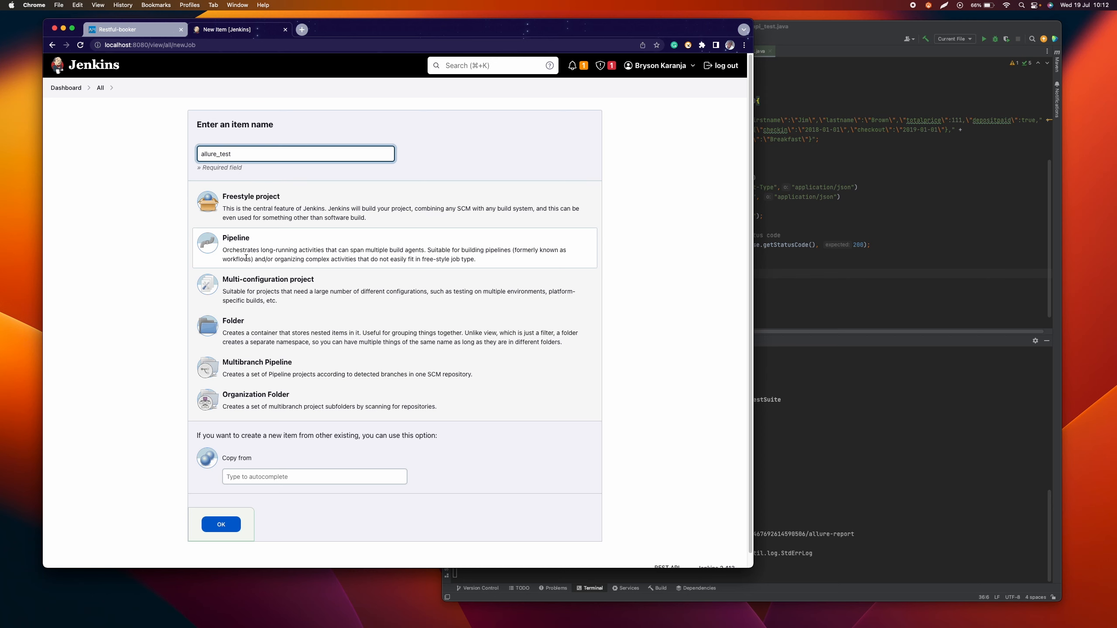
pyautogui.click(226, 527)
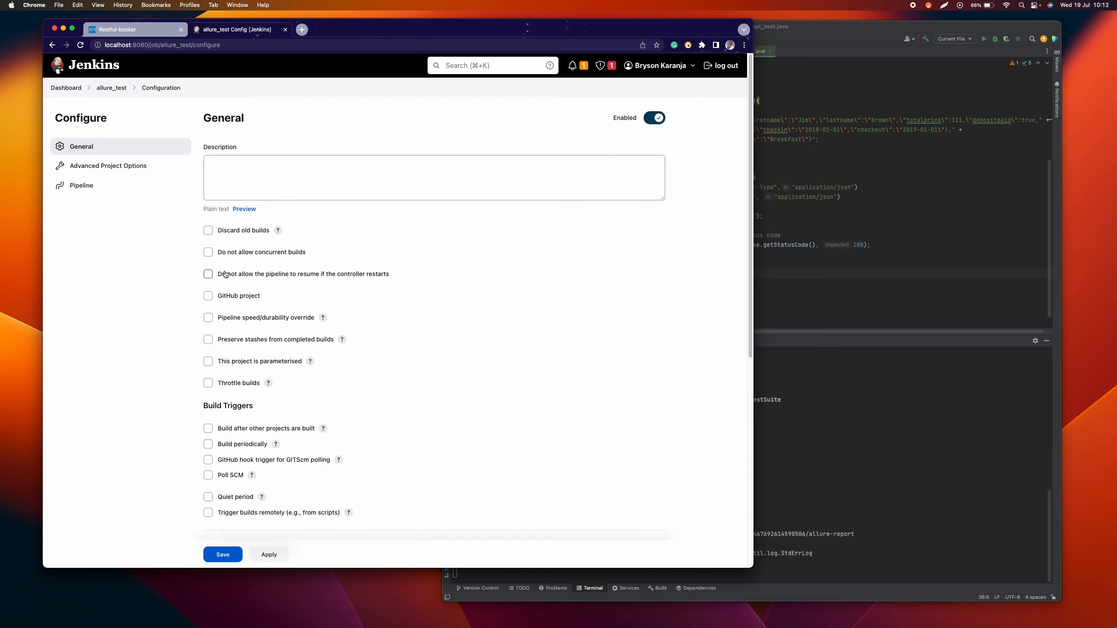
# Step: Paste the prepared declarative script with 'Build and Test' and 'Generate Allure Report' stages into the allure_test pipeline definition
pyautogui.scroll(-10, 363, 229)
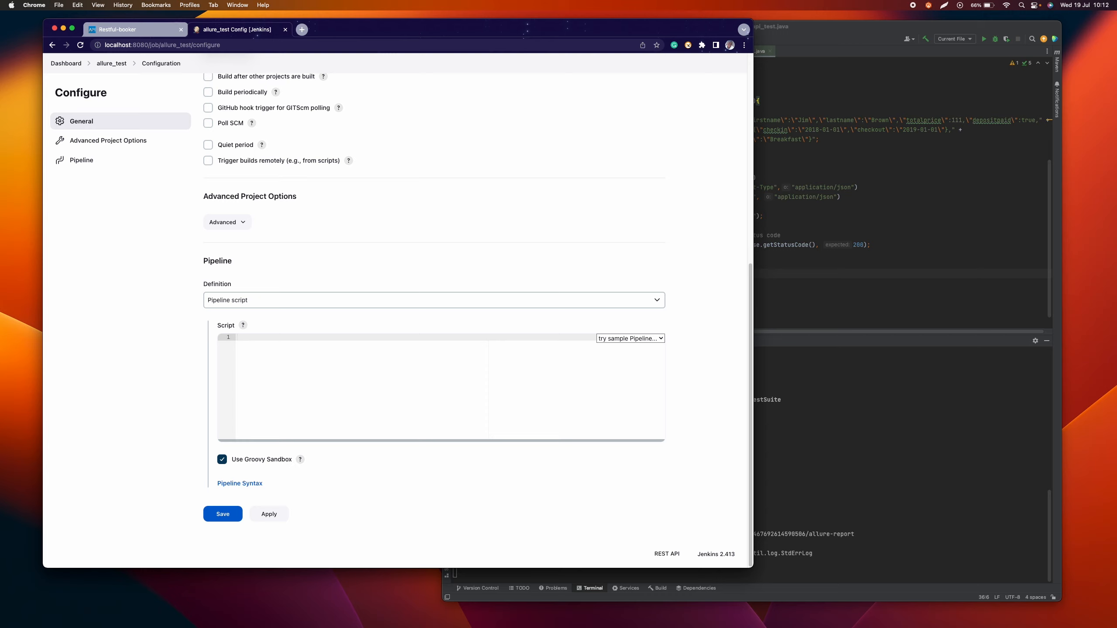
pyautogui.press('super+Tab')
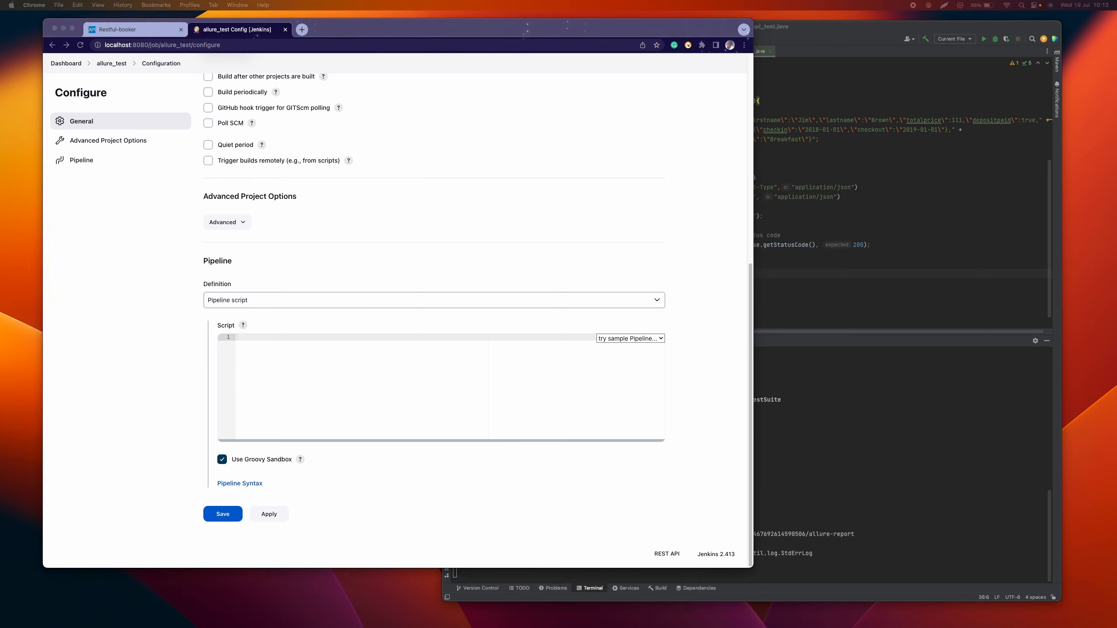
pyautogui.click(277, 342)
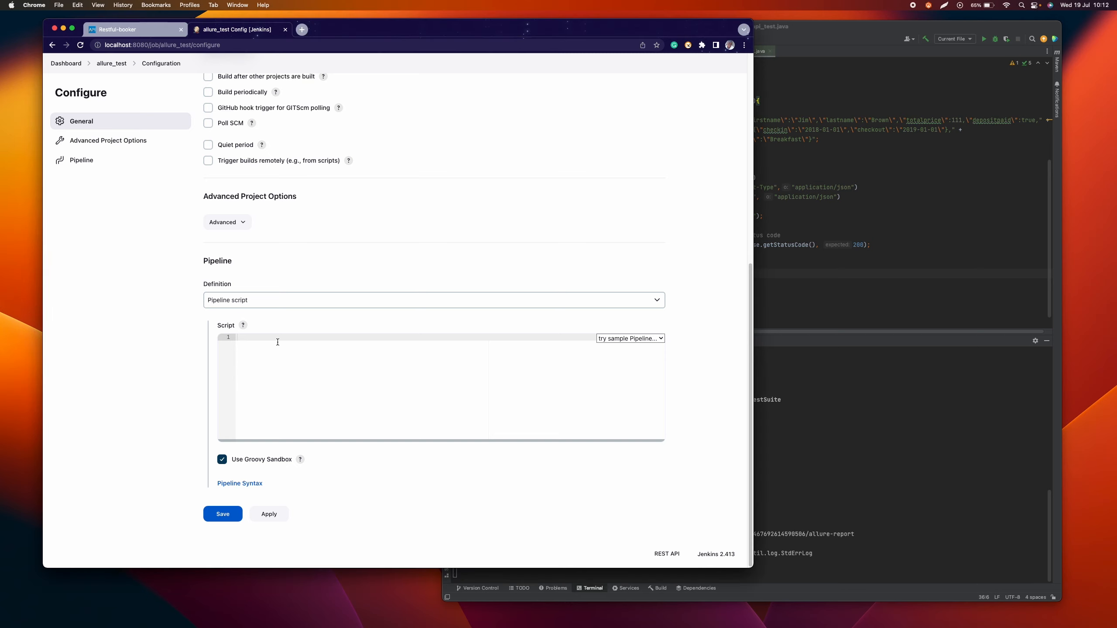
pyautogui.press('super+v')
pyautogui.scroll(-1, 282, 366)
pyautogui.scroll(5, 282, 365)
pyautogui.scroll(-4, 281, 365)
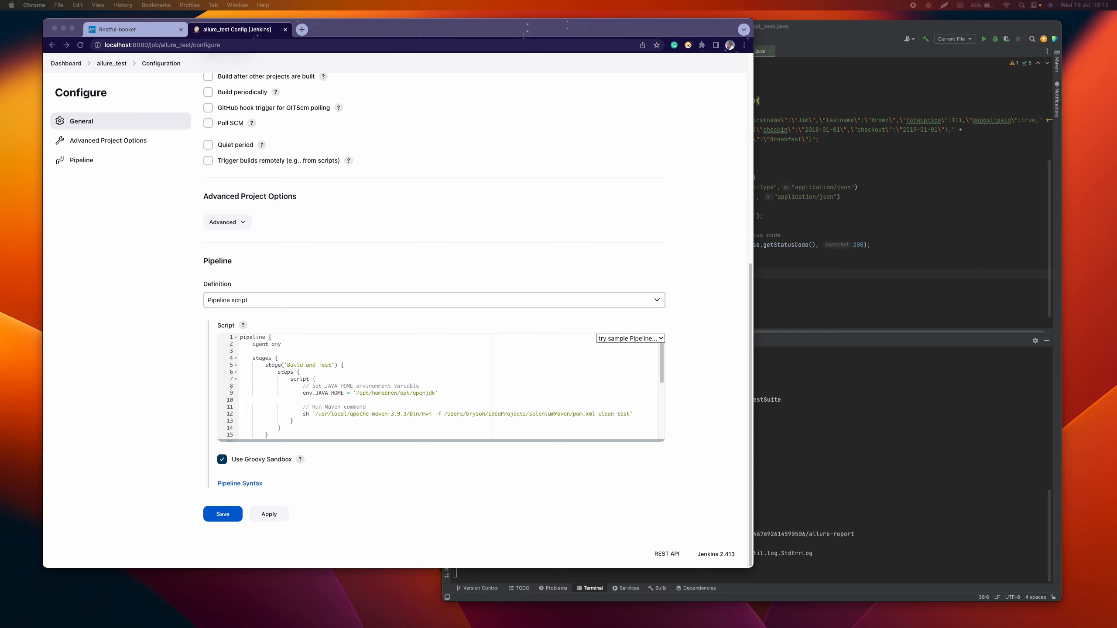
# Step: Switch to Terminal and look up the Maven executable's path with which mvn
pyautogui.moveTo(0, 173); pyautogui.dragTo(678, 184)
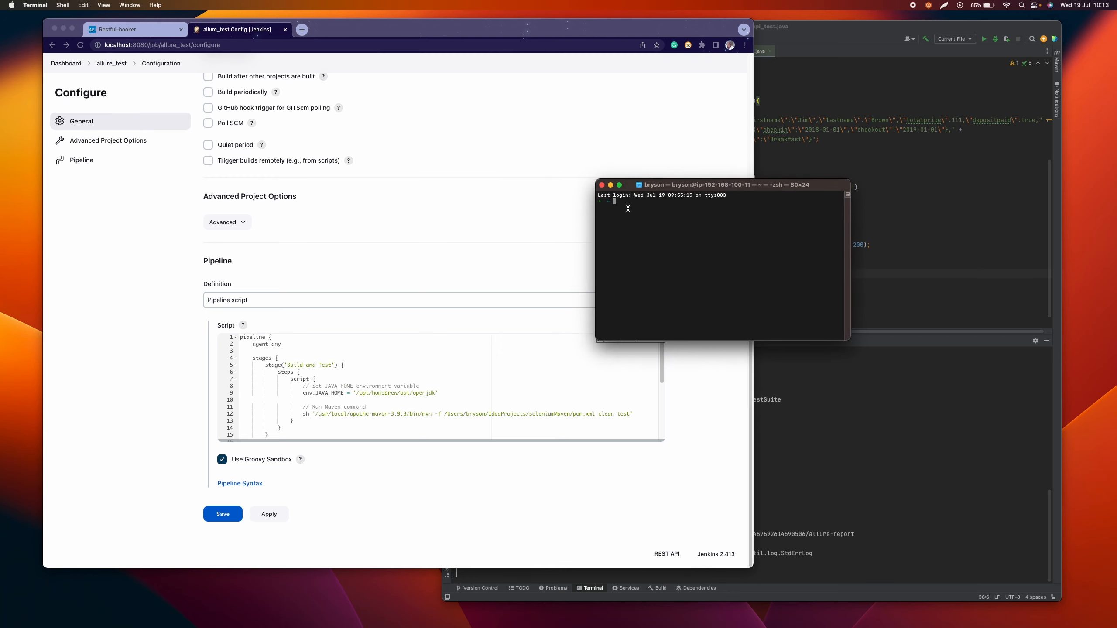
pyautogui.write('which mvn')
pyautogui.press('Return')
# Step: Switch to IntelliJ IDEA and copy the absolute path of the assuredmv project's pom.xml
pyautogui.click(819, 405)
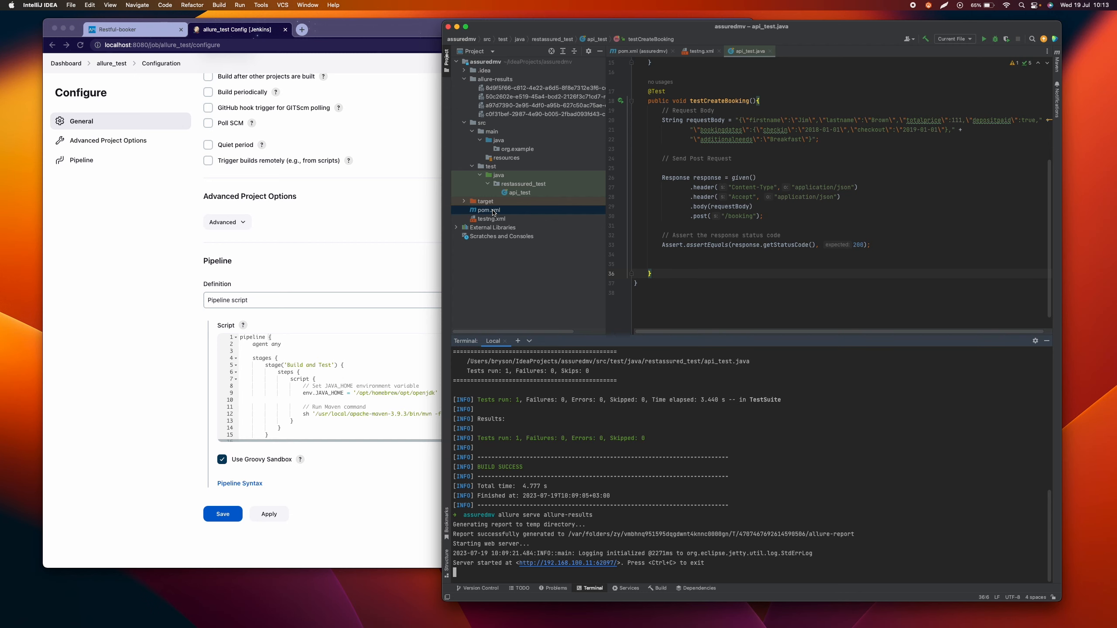
pyautogui.click(414, 397)
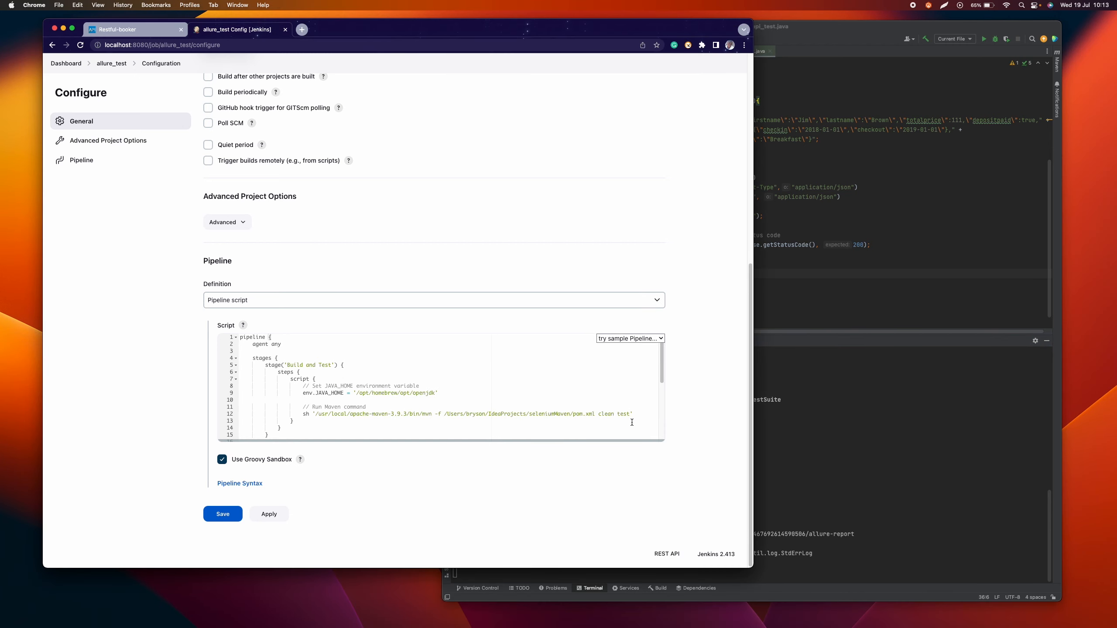
pyautogui.click(772, 284)
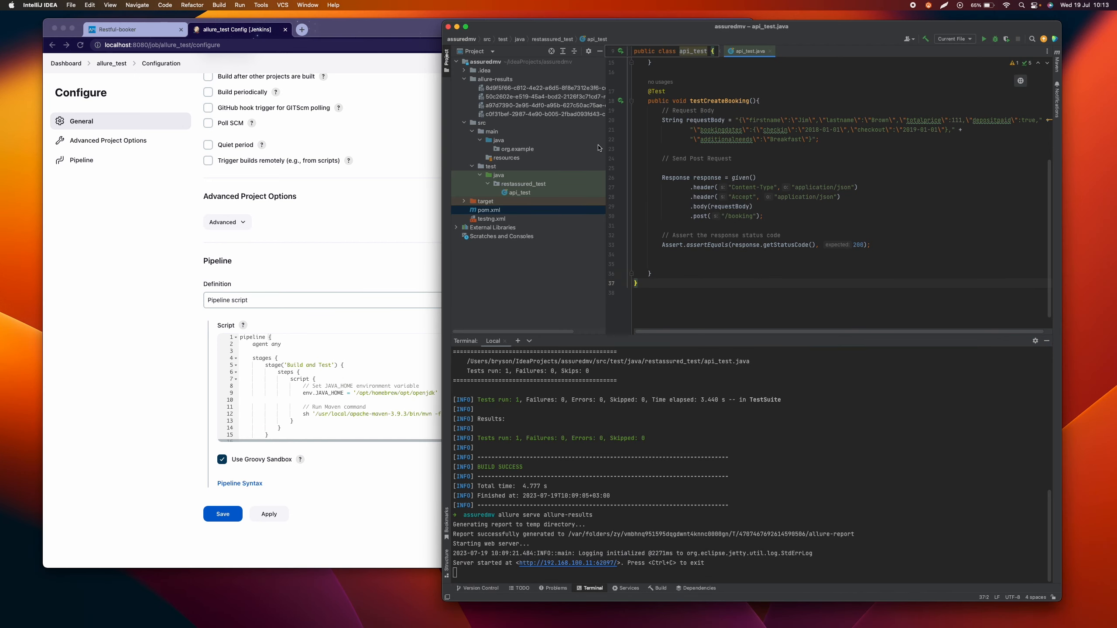
pyautogui.click(498, 212)
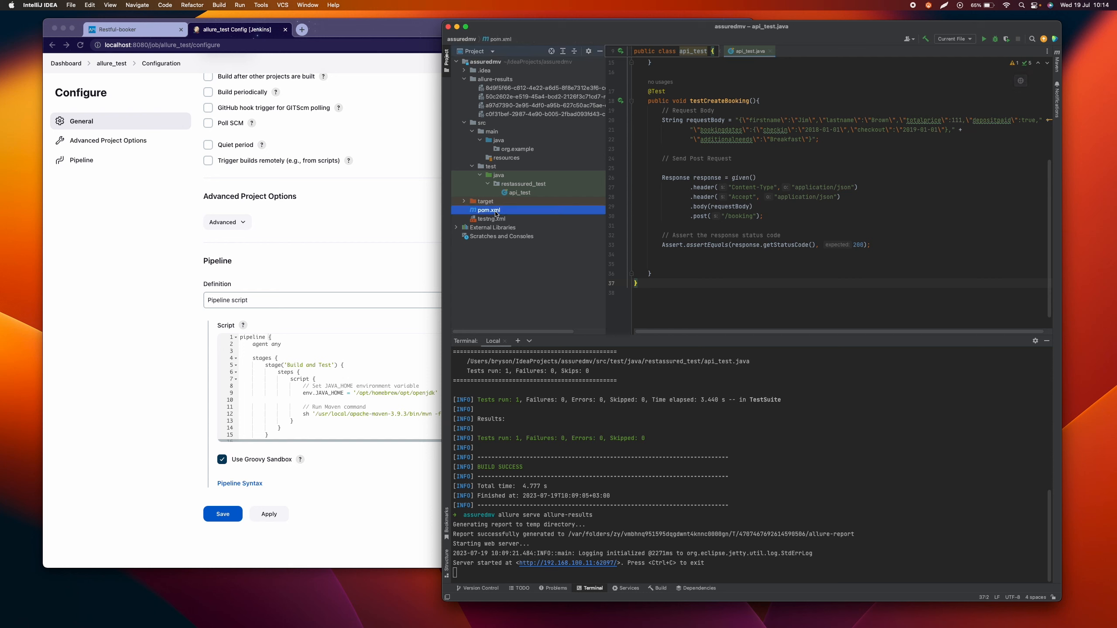
pyautogui.rightClick(498, 214)
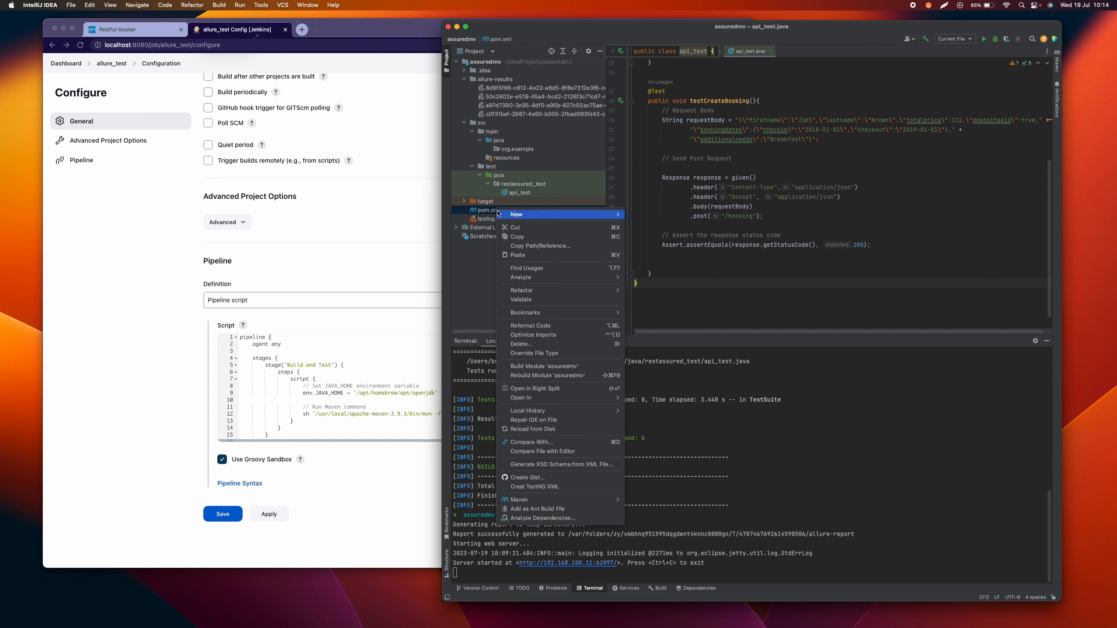
pyautogui.click(533, 246)
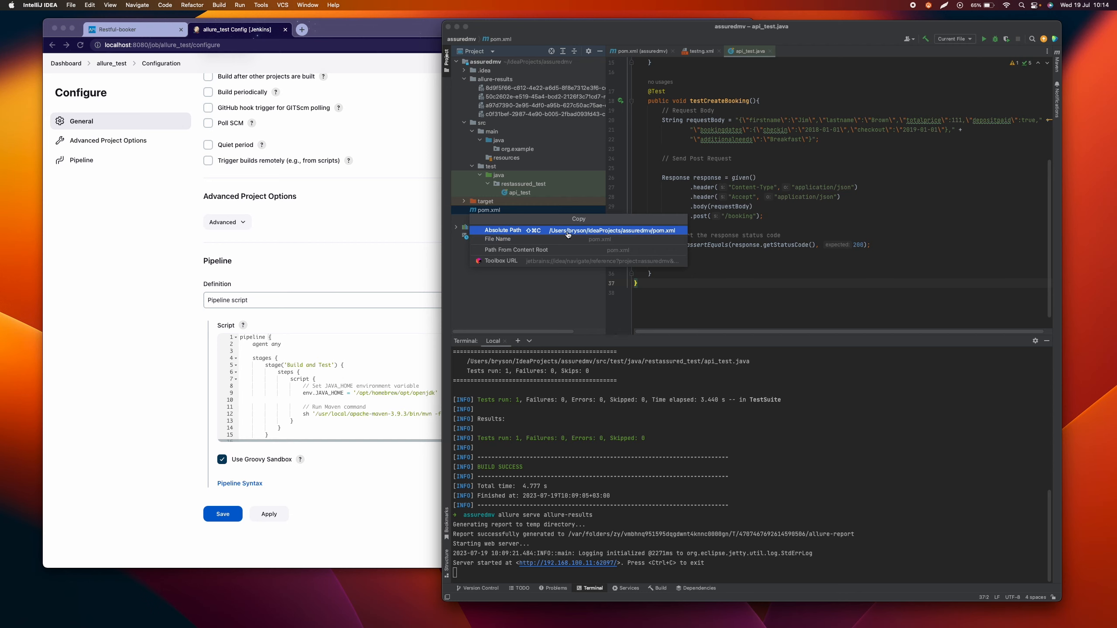
pyautogui.click(525, 231)
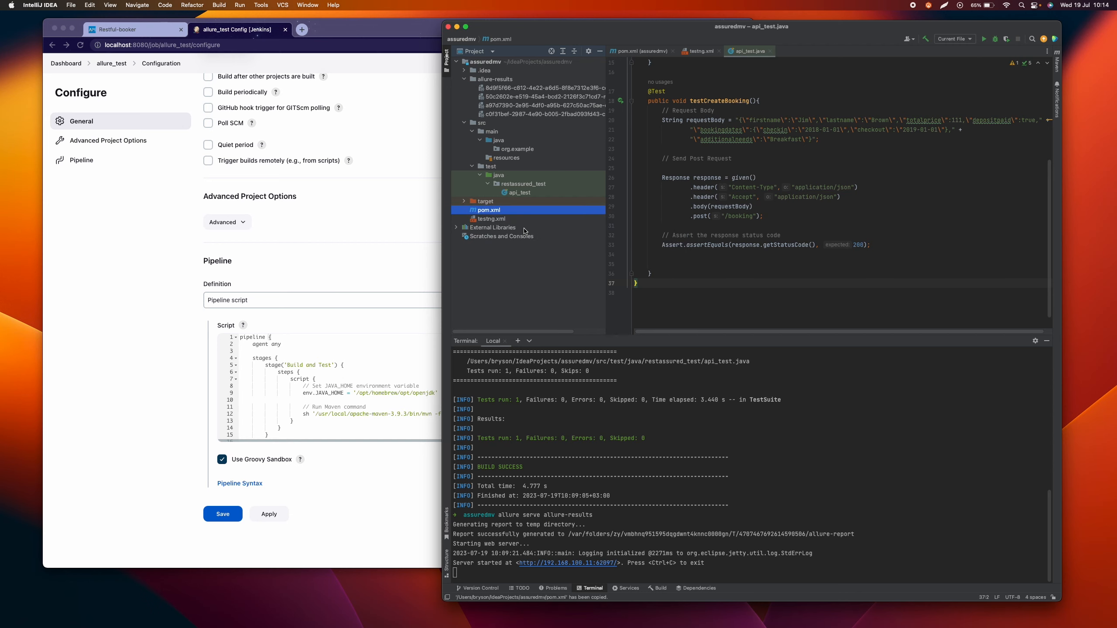
# Step: Back in Jenkins, replace the pom.xml path in the script's Maven command with the copied IdeaProjects/assuredmv/pom.xml path
pyautogui.click(390, 380)
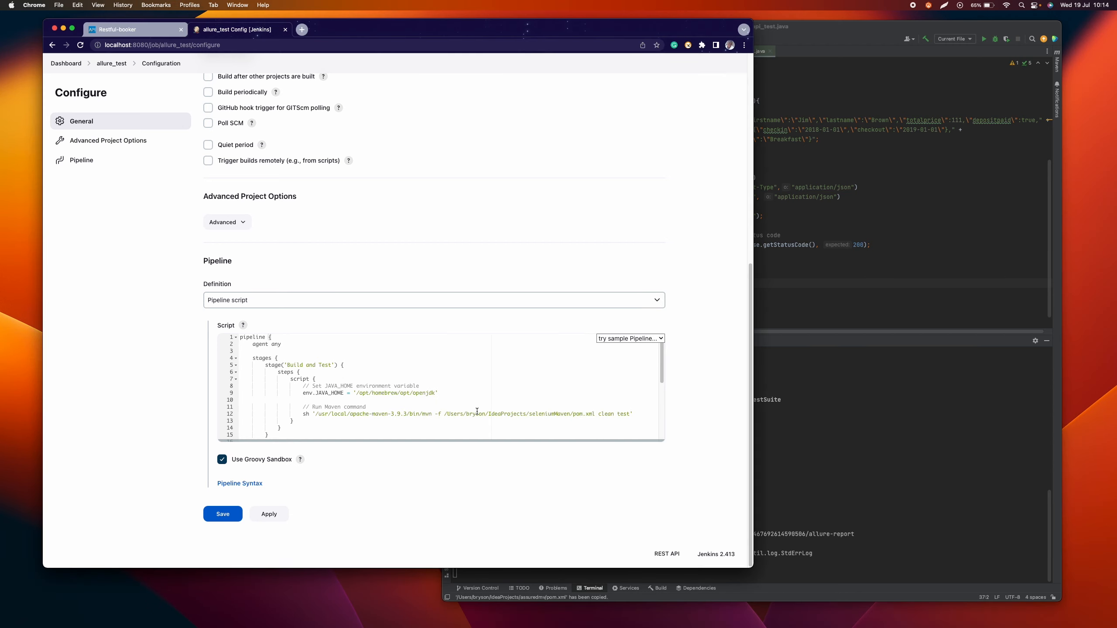
pyautogui.moveTo(447, 414); pyautogui.dragTo(630, 414)
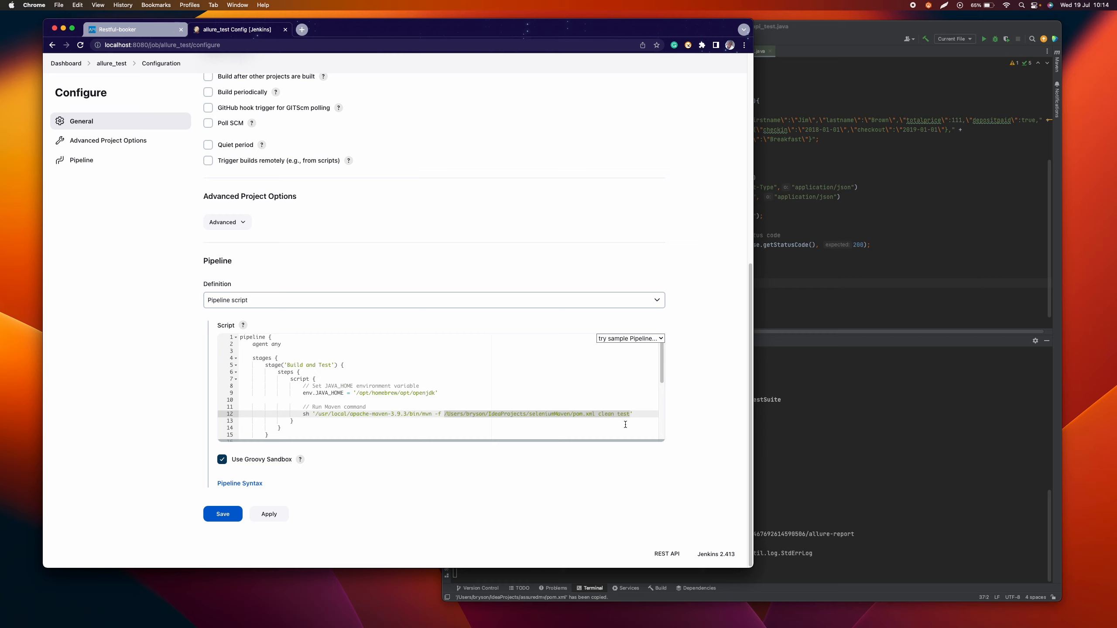
pyautogui.moveTo(595, 414); pyautogui.dragTo(445, 416)
pyautogui.press('BackSpace')
pyautogui.write('/Users/bryson/IdeaProjects/assuredmv/pom.xml')
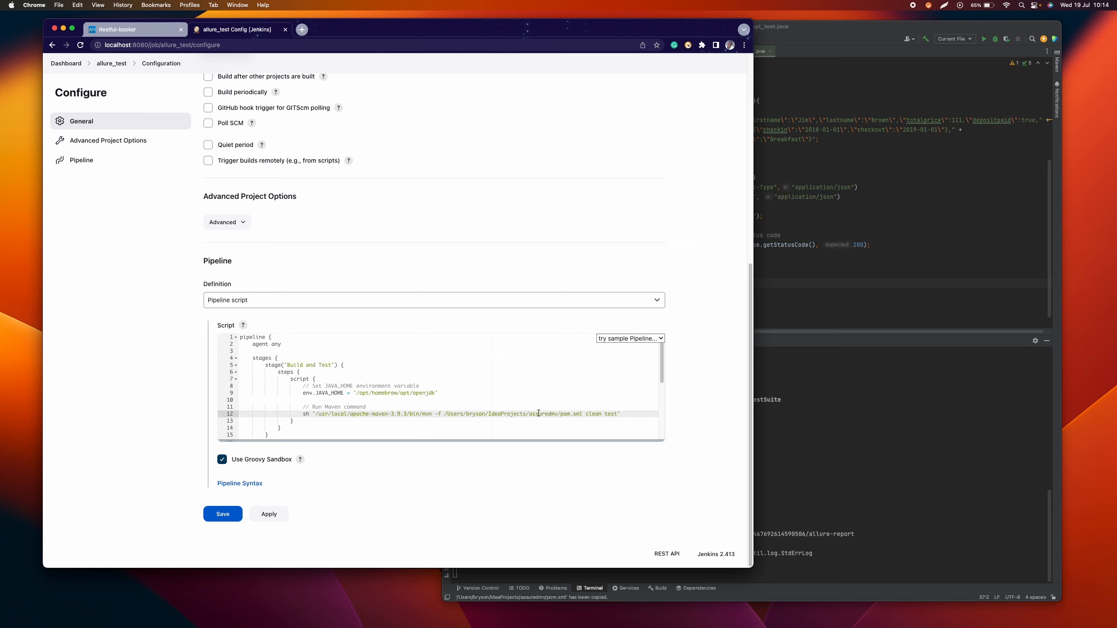
pyautogui.click(627, 426)
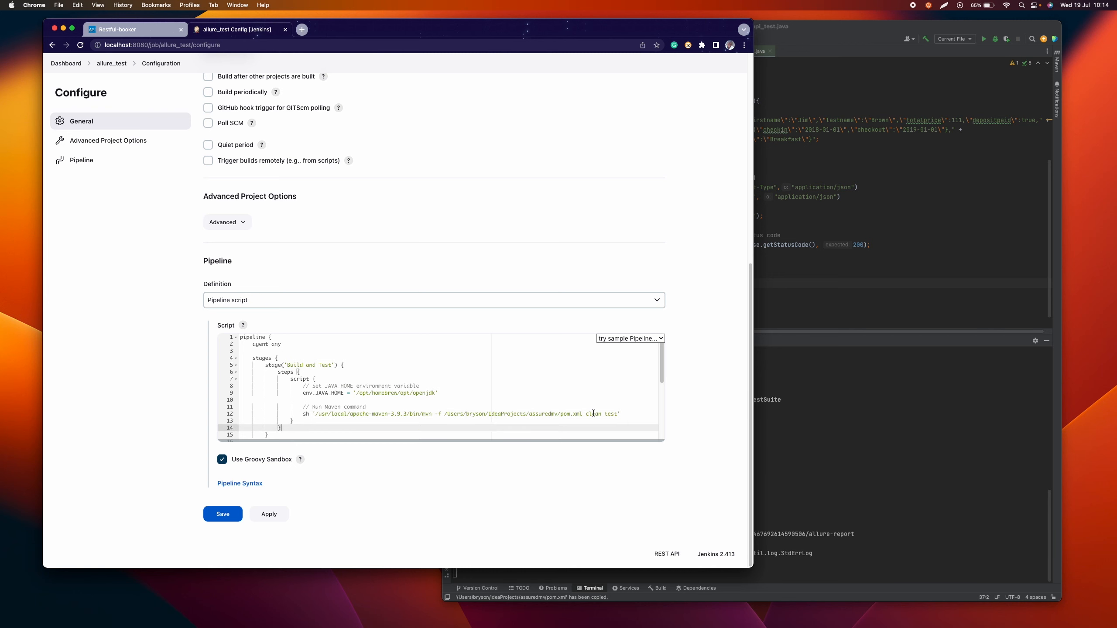
# Step: Examine the mvn clean test run in IntelliJ IDEA's terminal, comparing it with the pipeline's Maven command
pyautogui.click(799, 466)
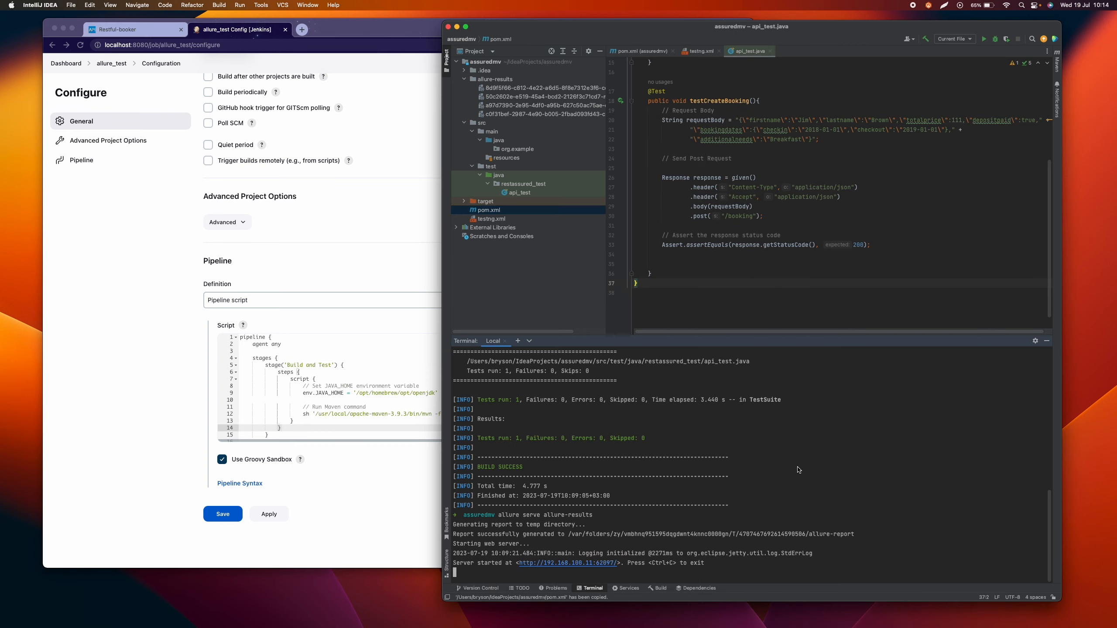
pyautogui.scroll(7, 579, 525)
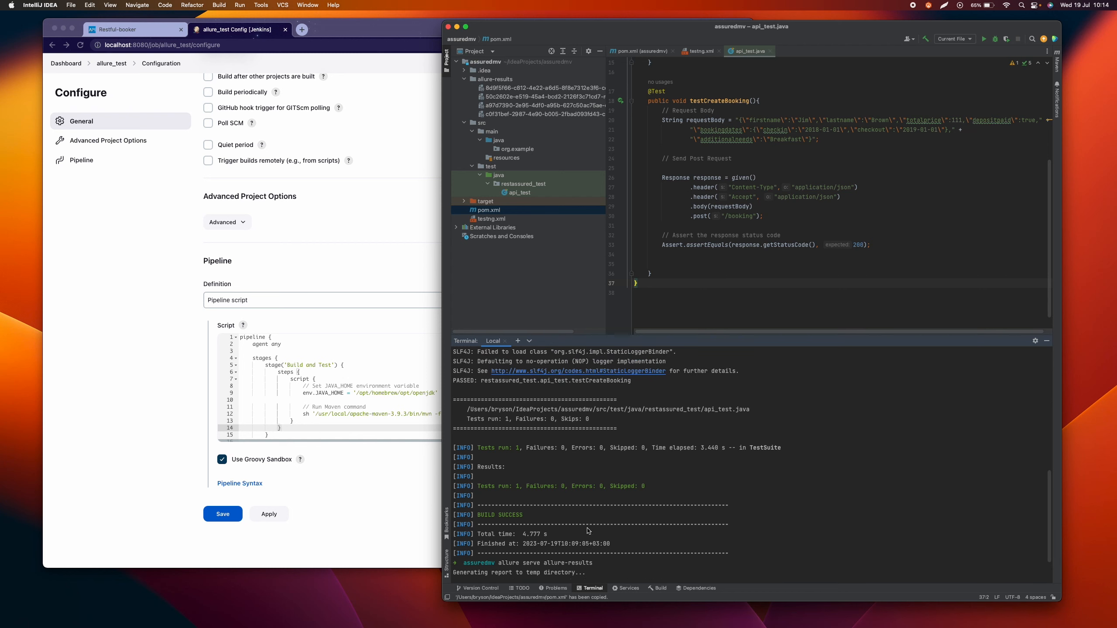
pyautogui.scroll(5, 588, 531)
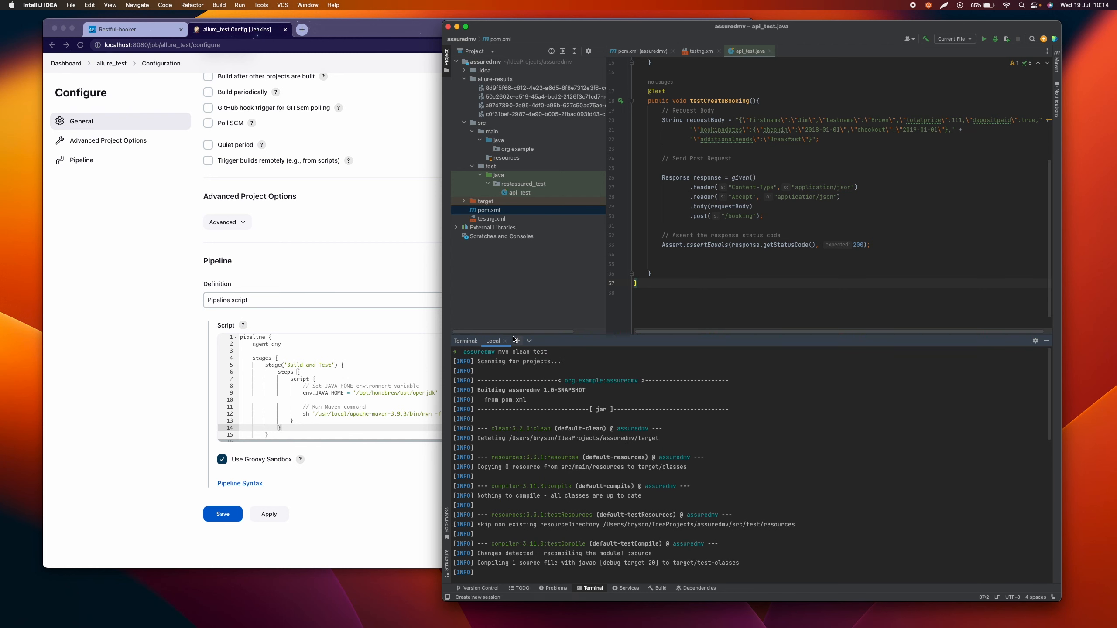
pyautogui.click(418, 362)
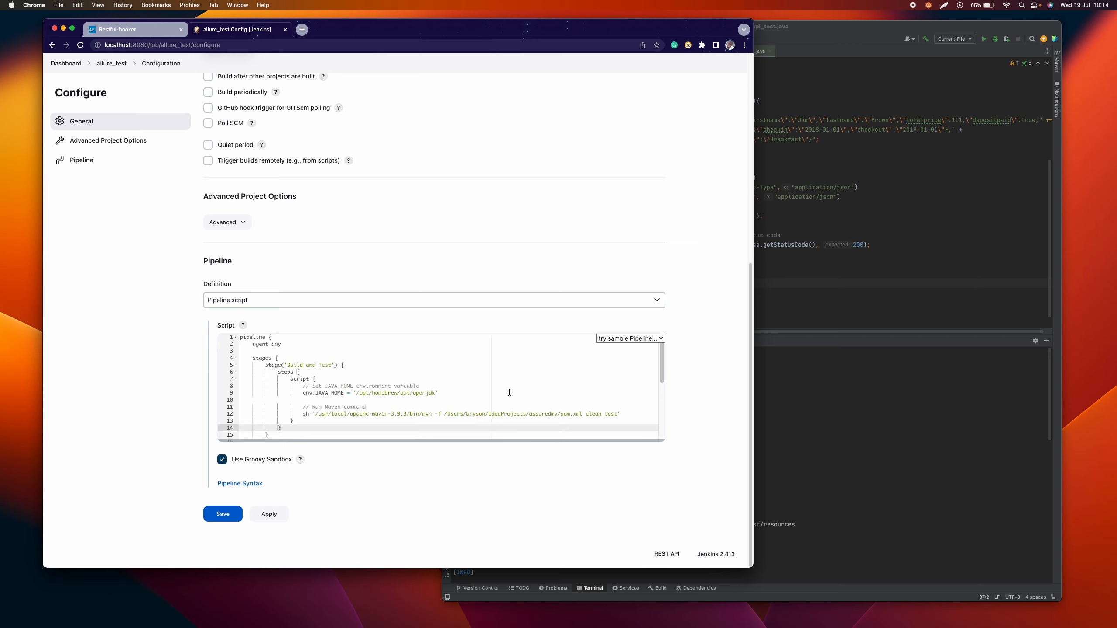
# Step: Review the 'Build and Test' and 'Generate Allure Report' stages of the pipeline script in Jenkins
pyautogui.scroll(-1, 510, 392)
pyautogui.scroll(-3, 449, 390)
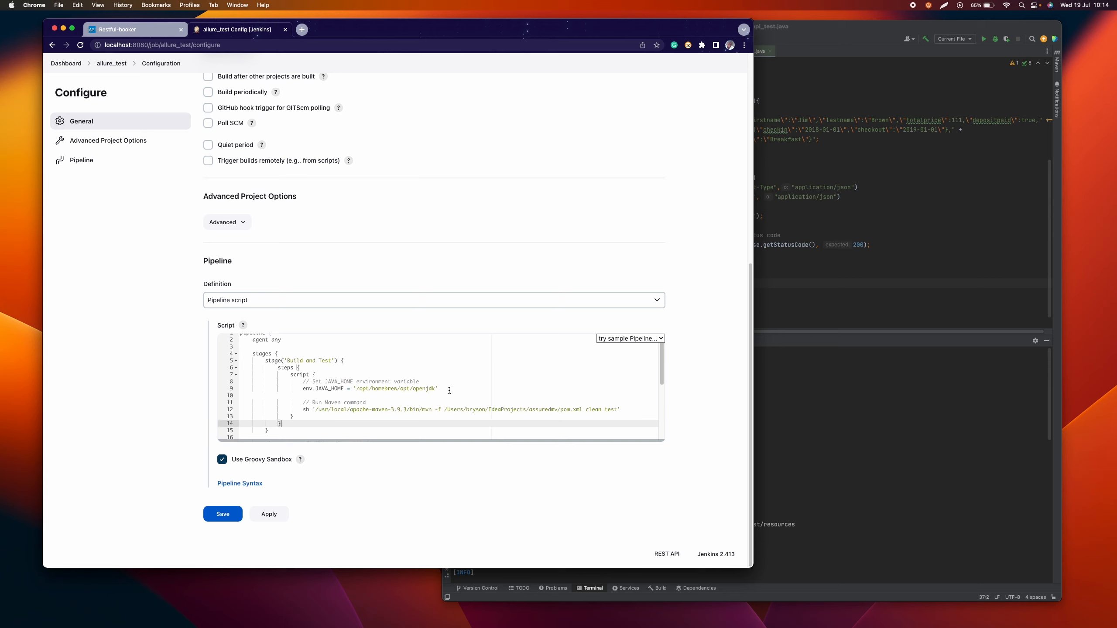
pyautogui.click(429, 408)
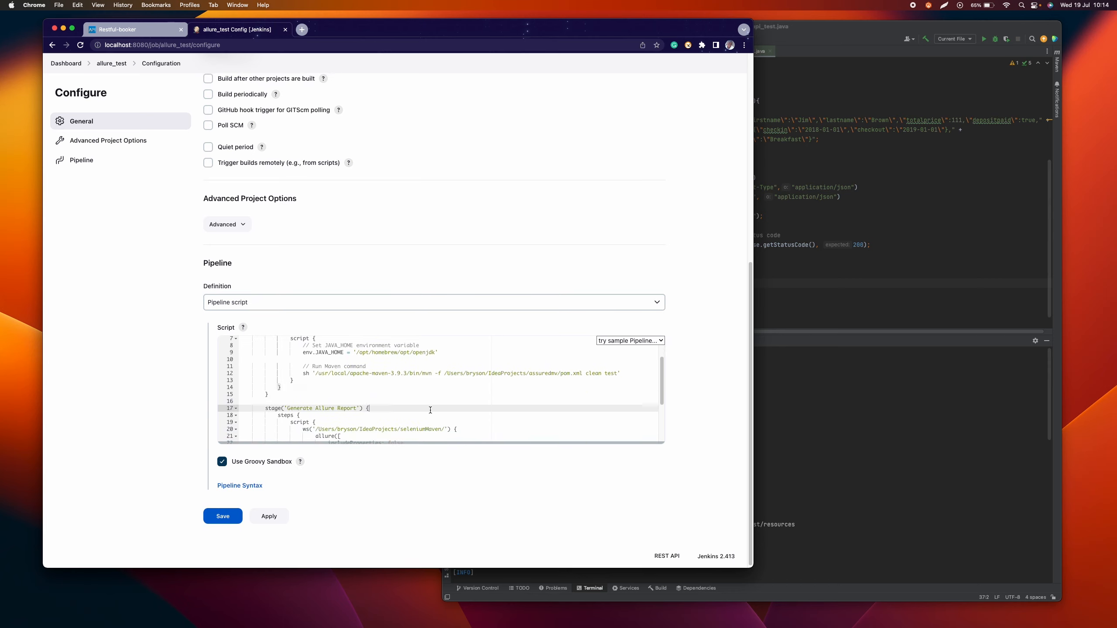
pyautogui.scroll(-2, 394, 404)
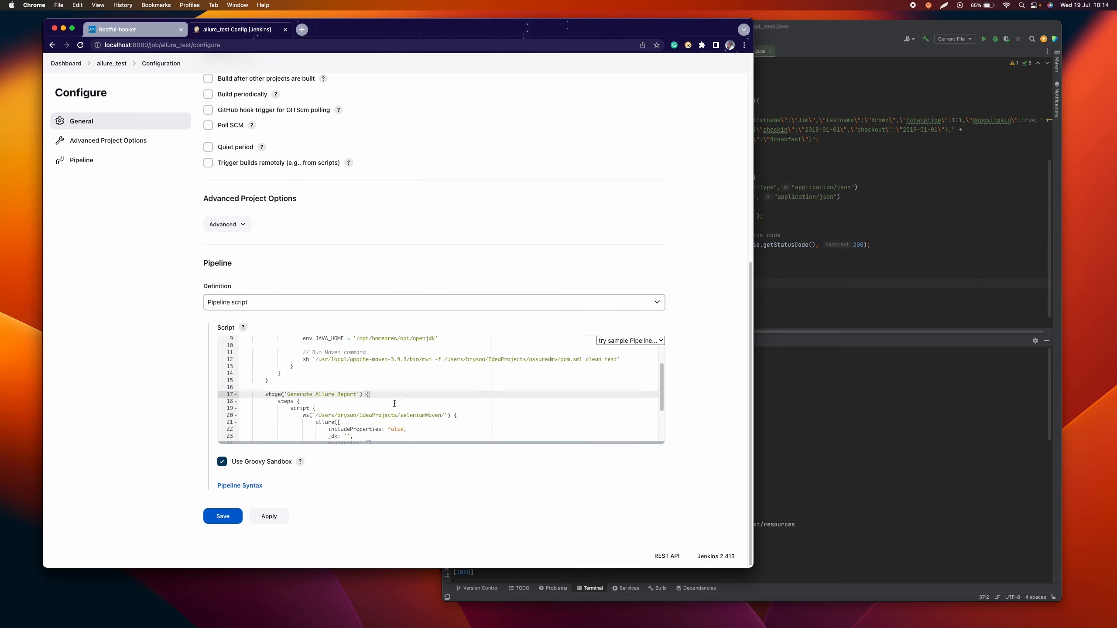
pyautogui.scroll(2, 446, 377)
pyautogui.scroll(2, 446, 377)
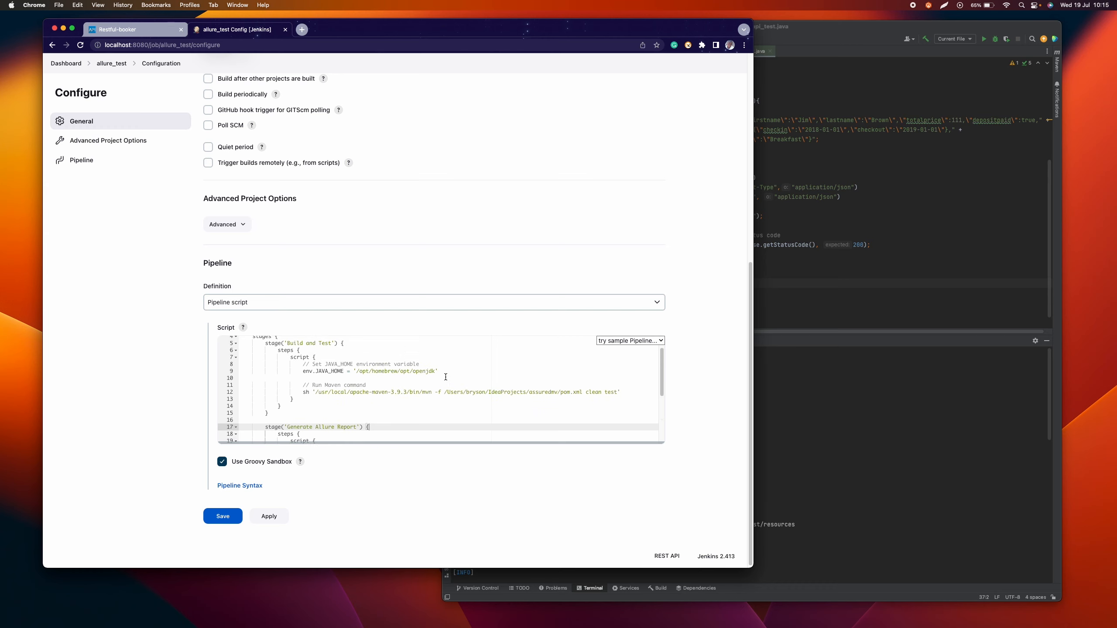
pyautogui.scroll(-4, 445, 377)
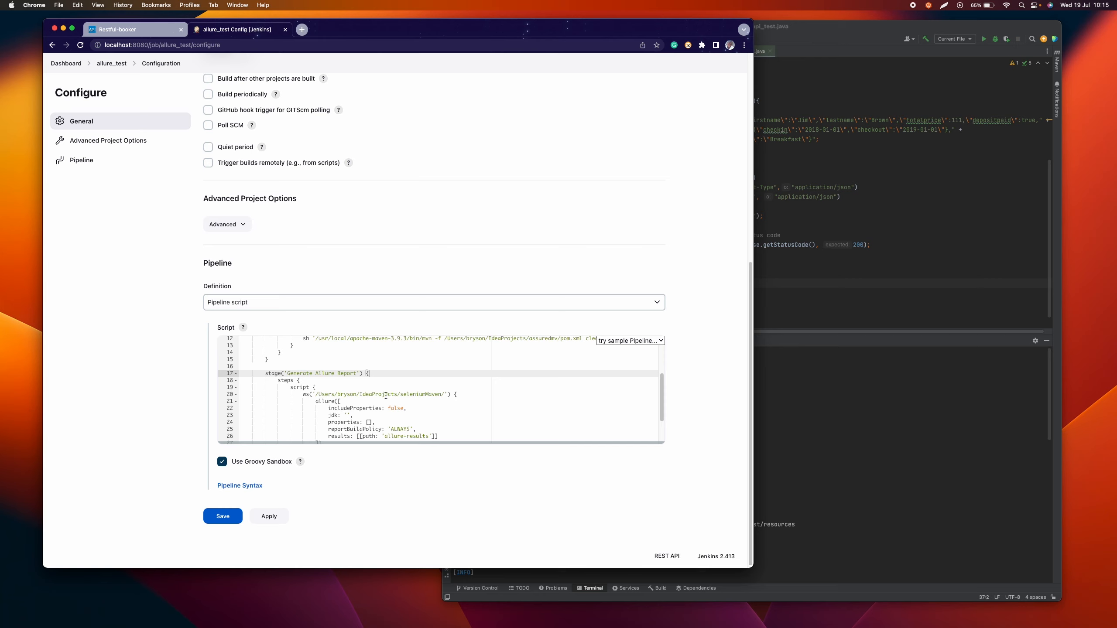
pyautogui.scroll(1, 516, 357)
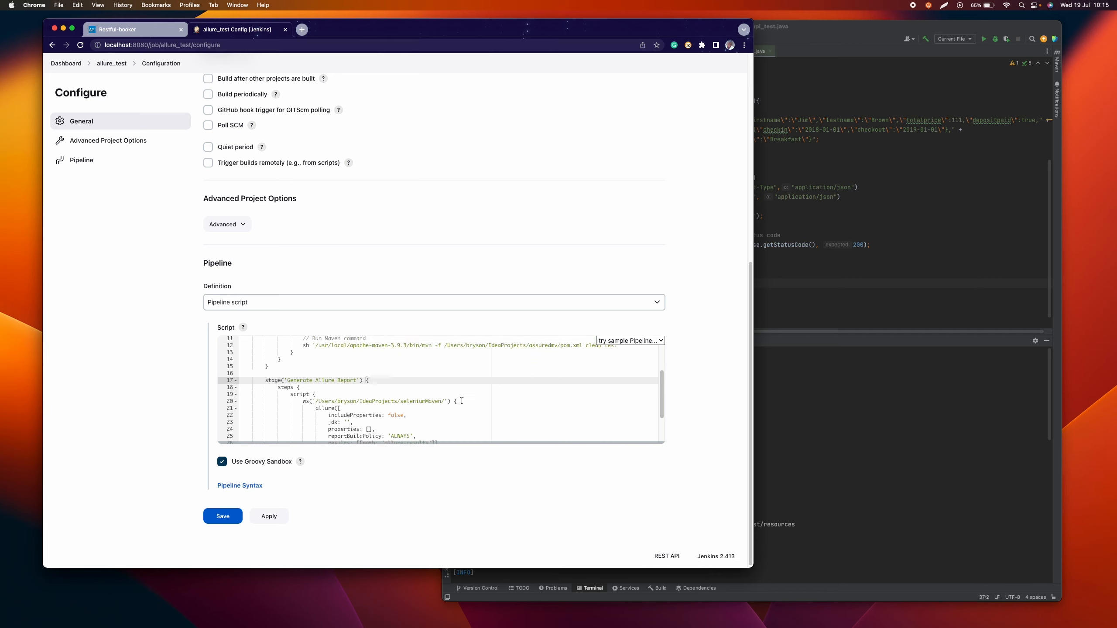
# Step: Change the project folder in the 'Generate Allure Report' stage's ws path to assuredmv and check the allure block's settings
pyautogui.click(442, 401)
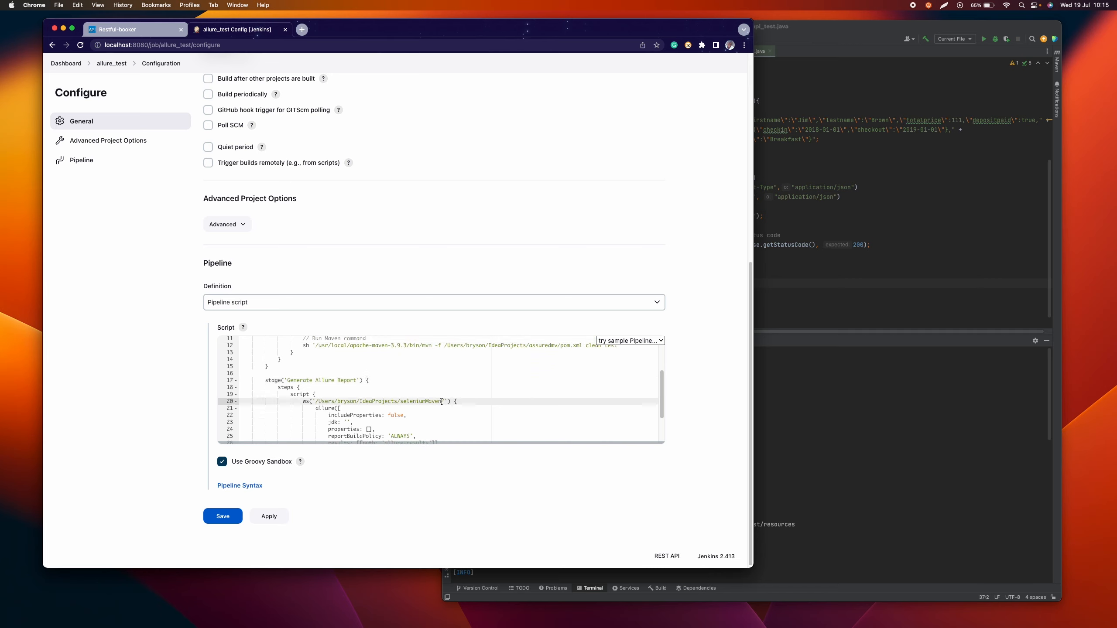
pyautogui.press('BackSpace')
pyautogui.press('BackSpace')
pyautogui.press('BackSpace')
pyautogui.press('BackSpace')
pyautogui.press('BackSpace')
pyautogui.press('BackSpace')
pyautogui.press('BackSpace')
pyautogui.press('BackSpace')
pyautogui.press('BackSpace')
pyautogui.press('BackSpace')
pyautogui.press('BackSpace')
pyautogui.press('BackSpace')
pyautogui.press('BackSpace')
pyautogui.write('assuredmv')
pyautogui.click(464, 421)
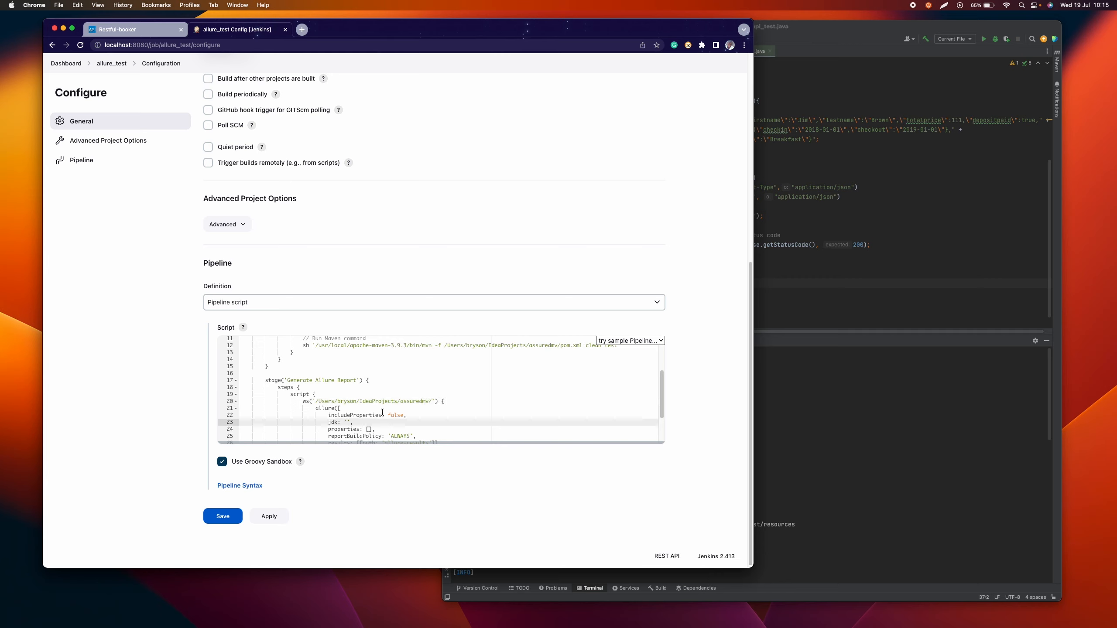
pyautogui.scroll(-3, 340, 411)
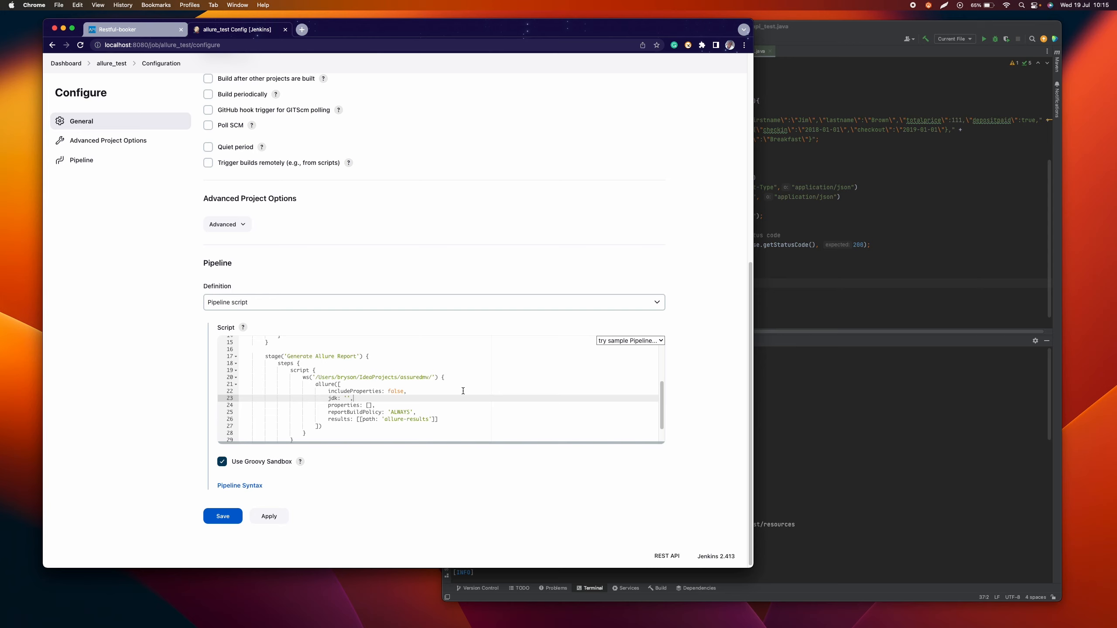
# Step: Compare the results path in the pipeline script's allure block with the allure-results folder in the IntelliJ IDEA project
pyautogui.scroll(-1, 313, 358)
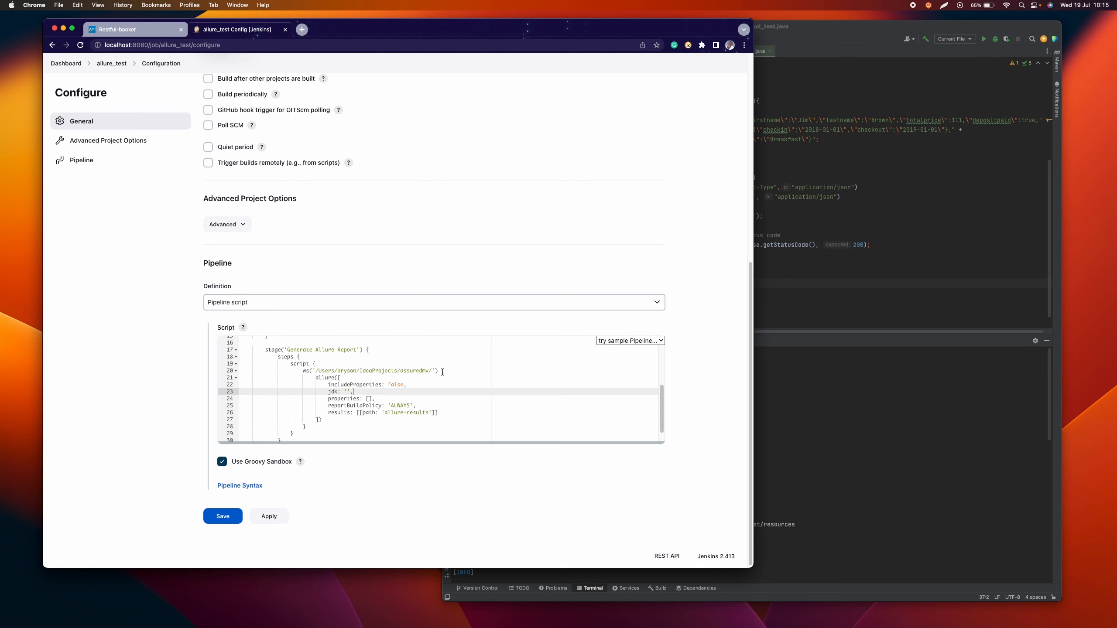
pyautogui.click(1022, 82)
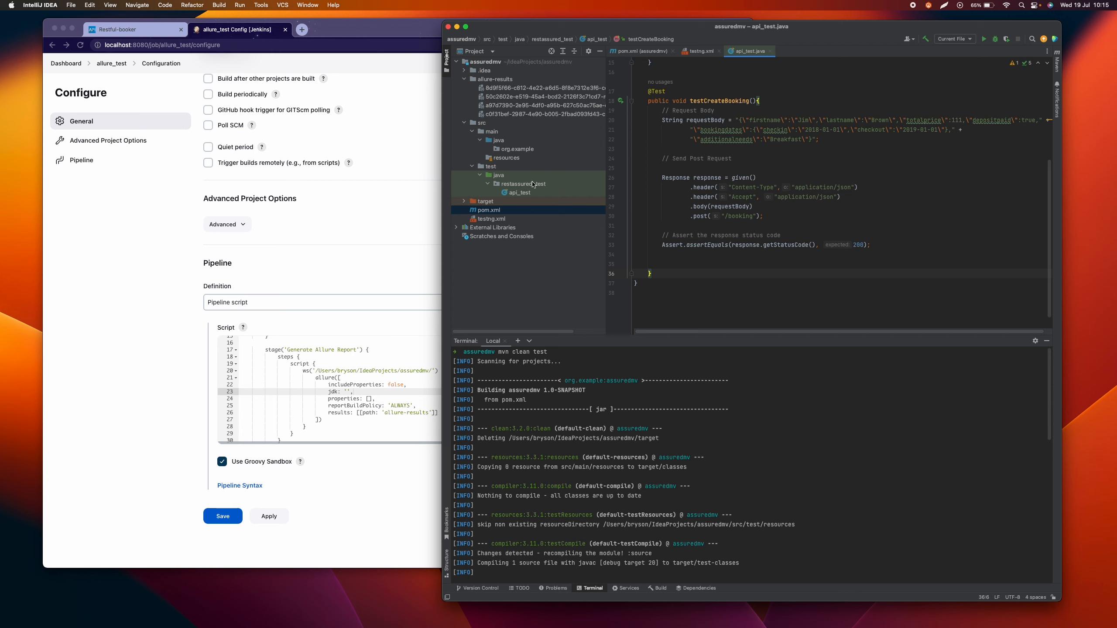
pyautogui.click(486, 80)
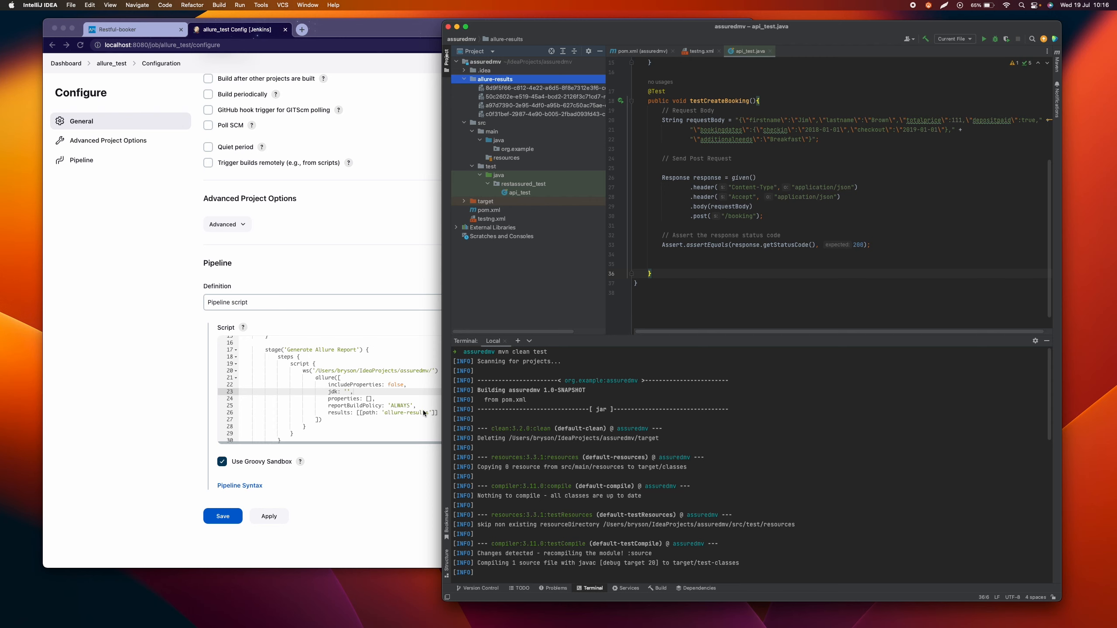
pyautogui.click(383, 394)
# Step: Apply and save the allure_test pipeline configuration in Jenkins and start a build
pyautogui.scroll(-3, 383, 395)
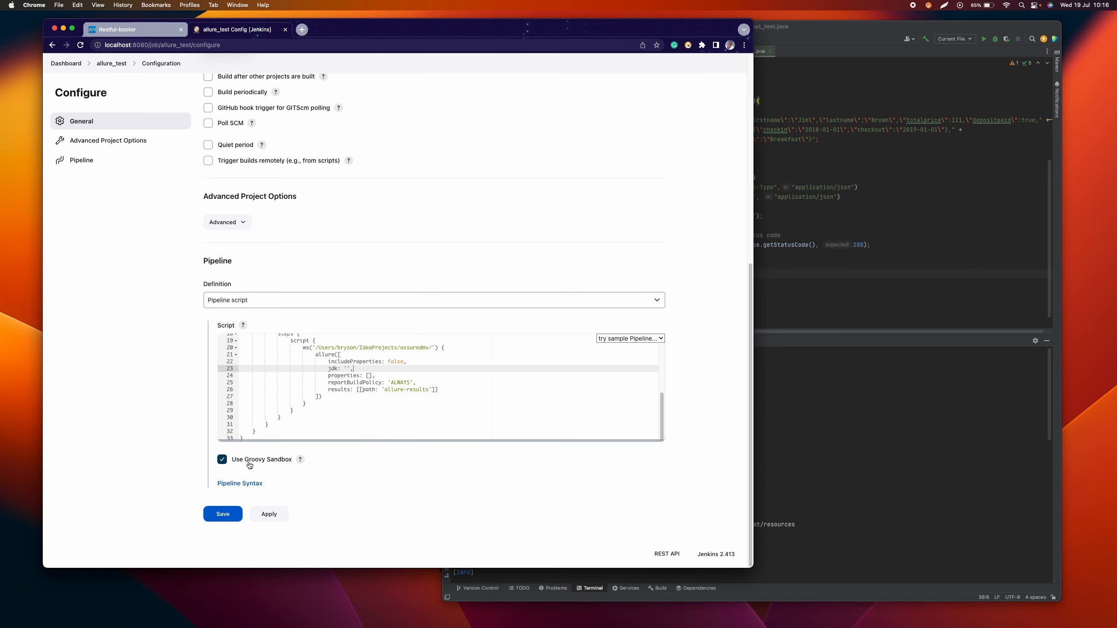
pyautogui.click(272, 516)
pyautogui.click(224, 513)
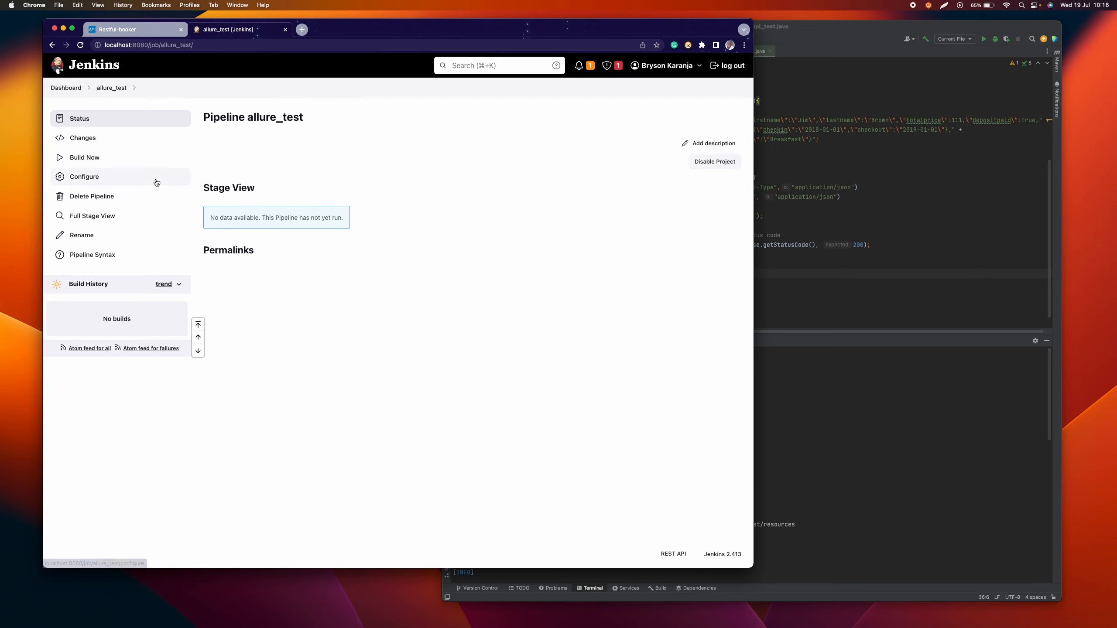
pyautogui.click(61, 163)
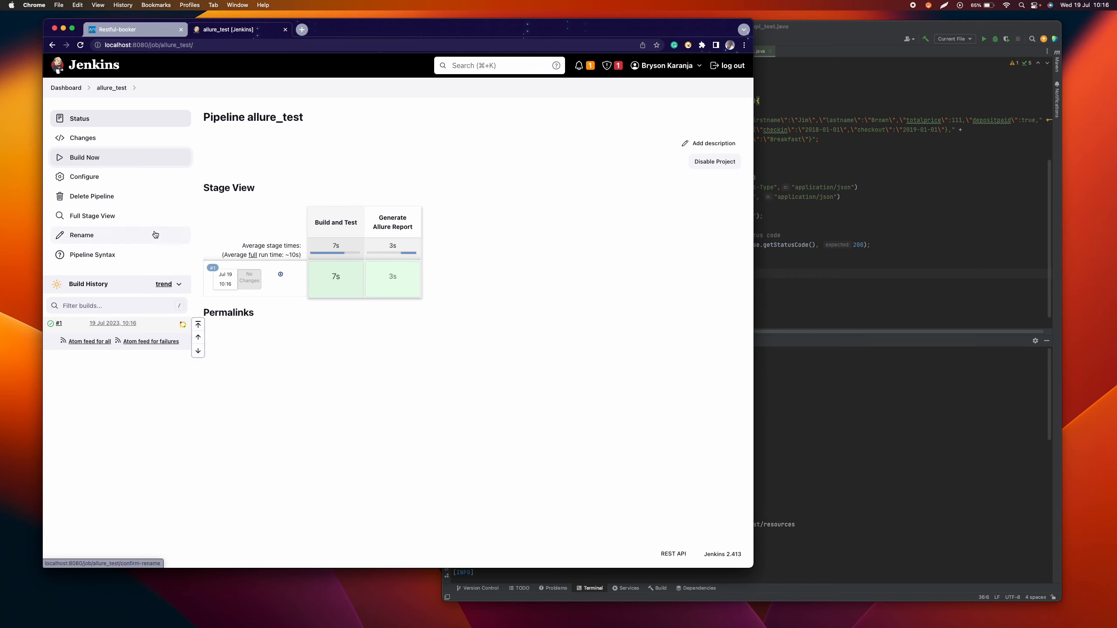
# Step: Open build #1's Allure report and inspect the testCreateBooking result under All Test Suite, restassured_test.api_test
pyautogui.click(182, 328)
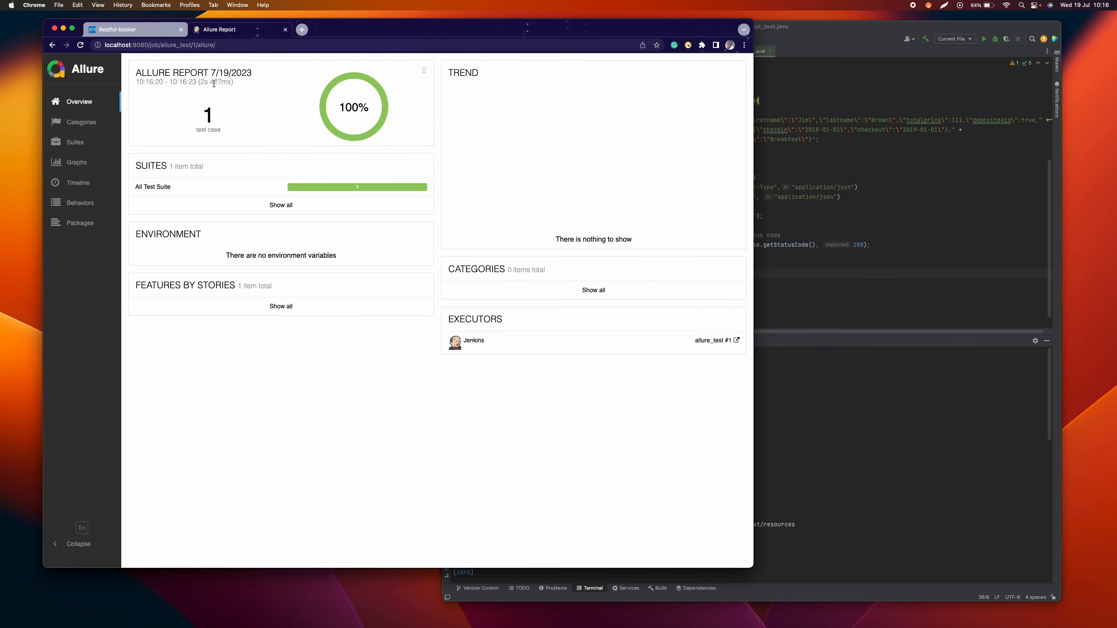
pyautogui.click(244, 189)
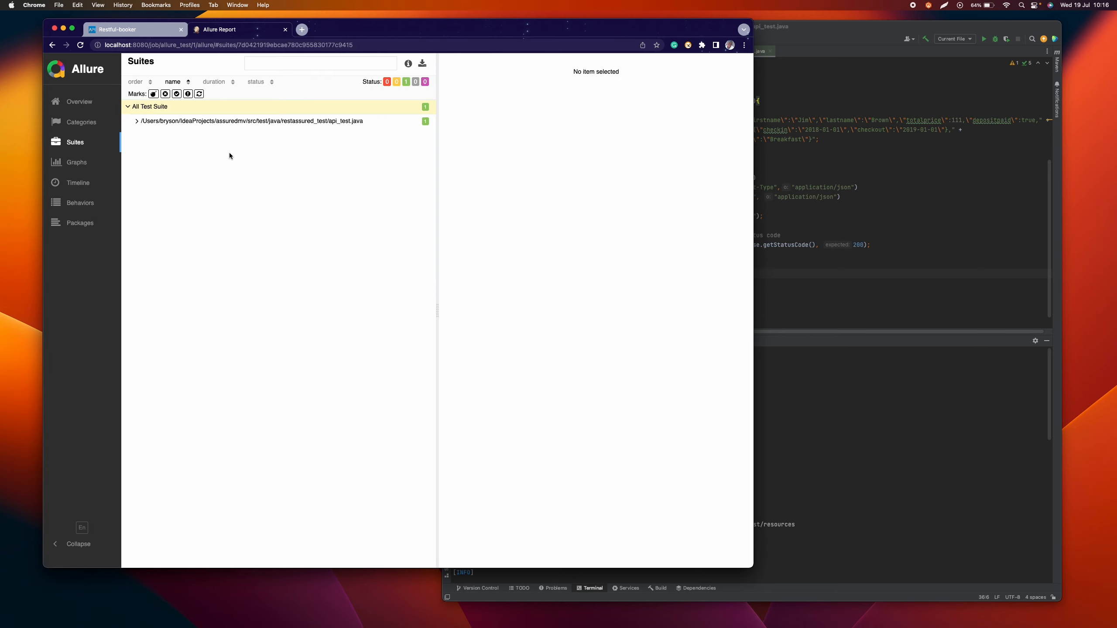
pyautogui.click(137, 122)
pyautogui.click(144, 138)
pyautogui.click(201, 150)
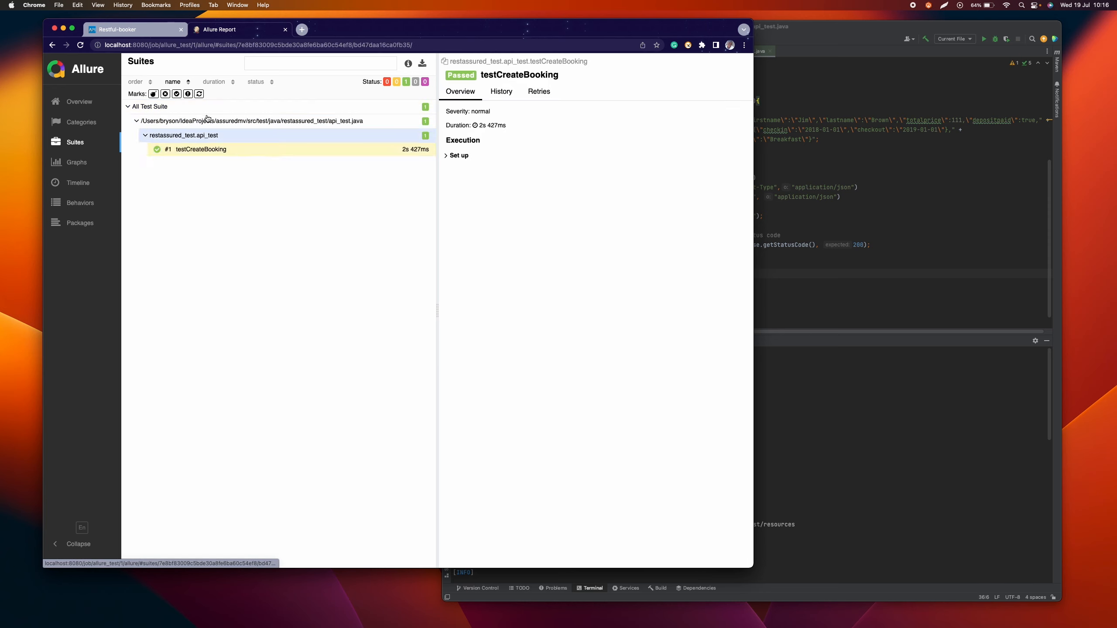
# Step: Leave the build report, reopen the allure_test job from the Jenkins dashboard, and view its job-level Allure report
pyautogui.click(54, 45)
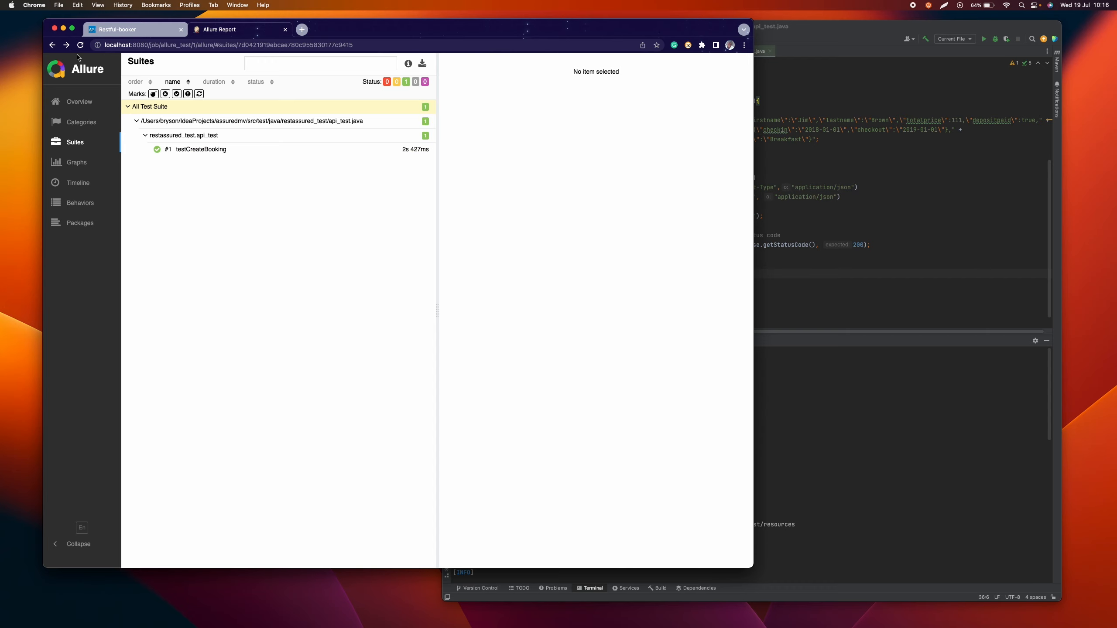
pyautogui.click(54, 45)
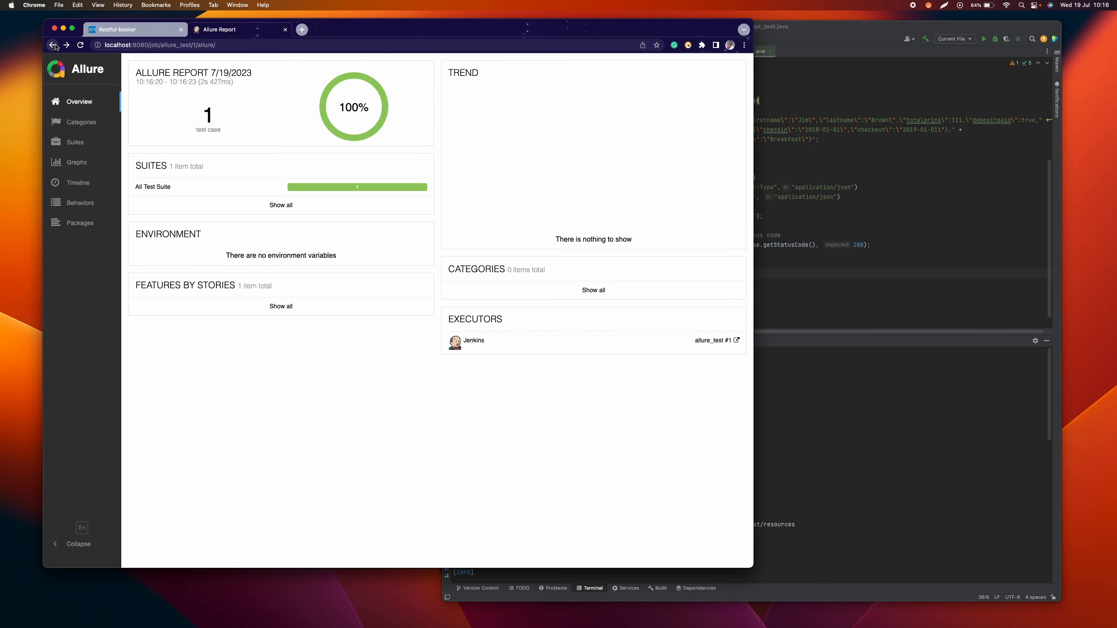
pyautogui.click(53, 45)
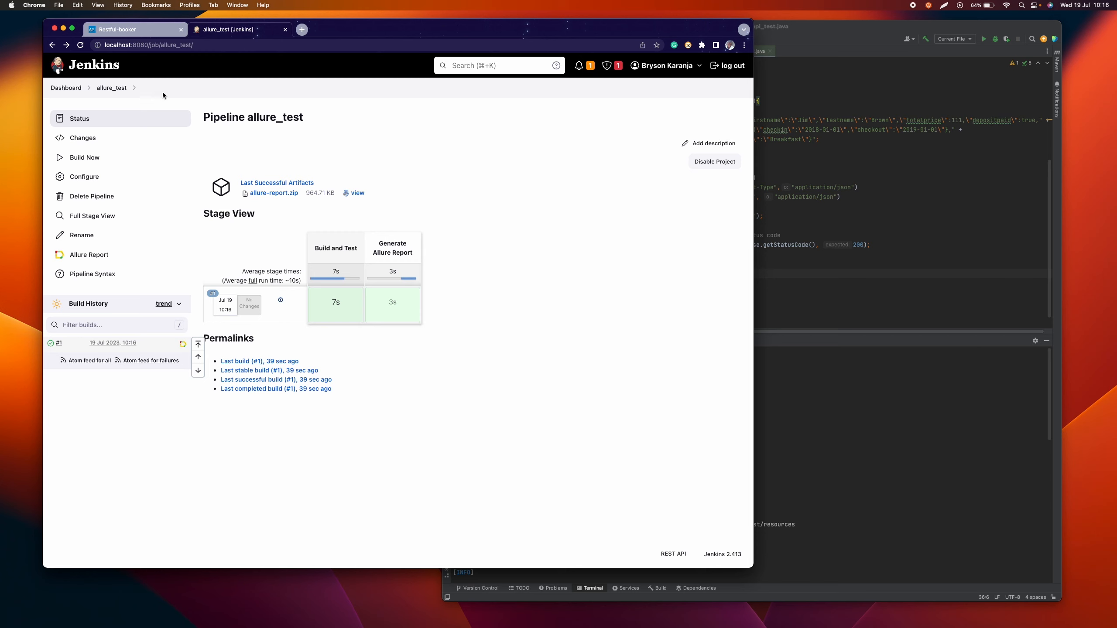
pyautogui.click(114, 89)
pyautogui.click(65, 88)
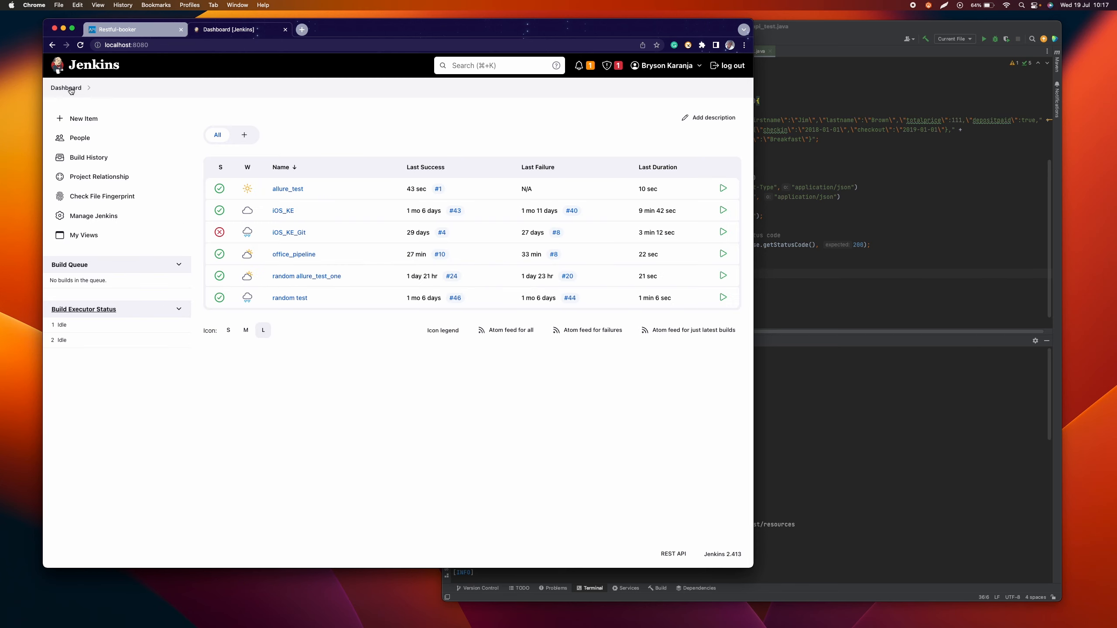
pyautogui.click(288, 189)
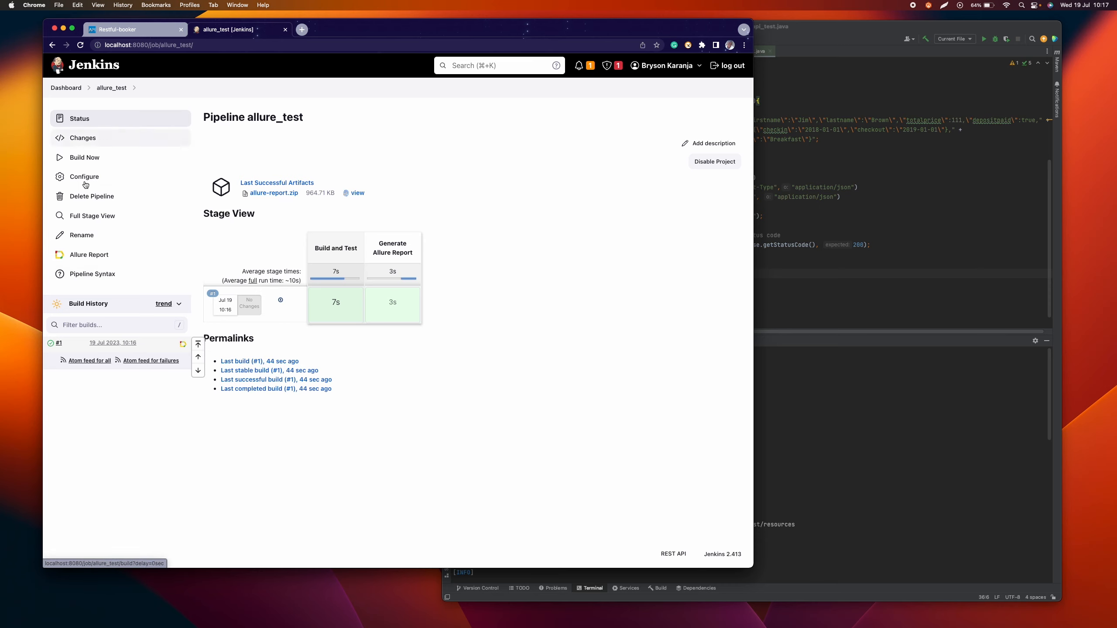
pyautogui.click(67, 258)
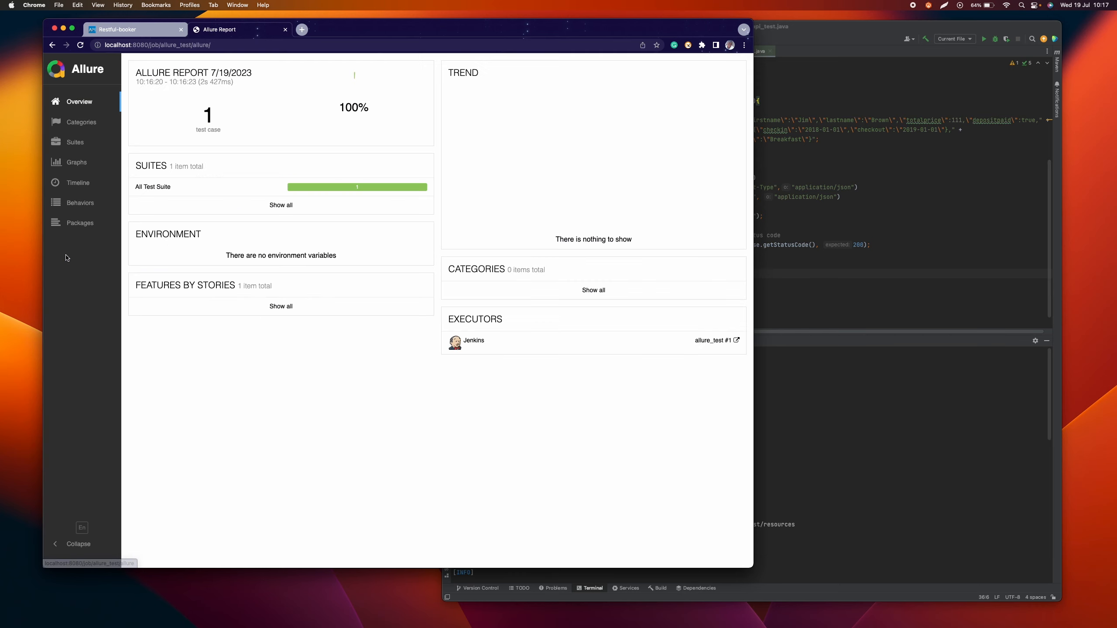
pyautogui.click(52, 45)
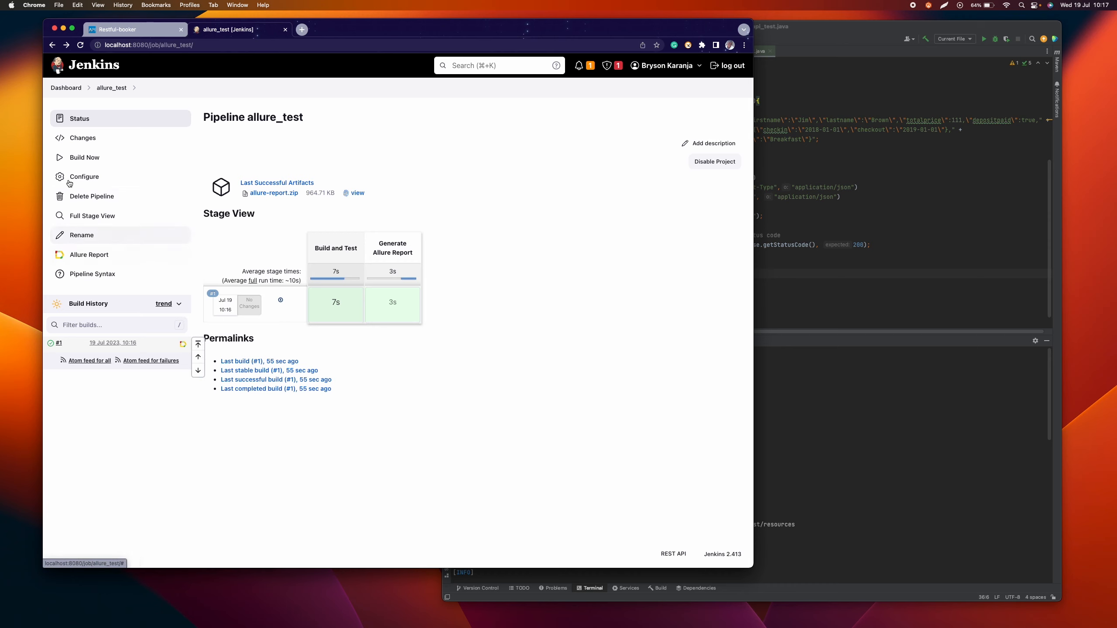
# Step: Build allure_test again and examine the job's updated Allure report, including the trend and the executor's build link
pyautogui.click(59, 158)
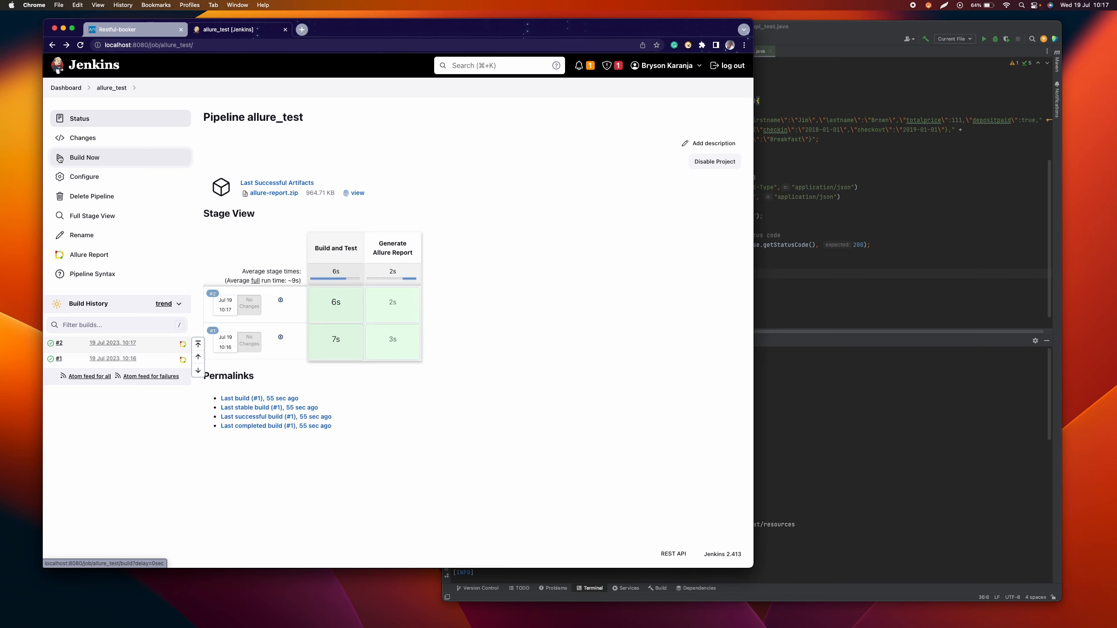
pyautogui.click(90, 256)
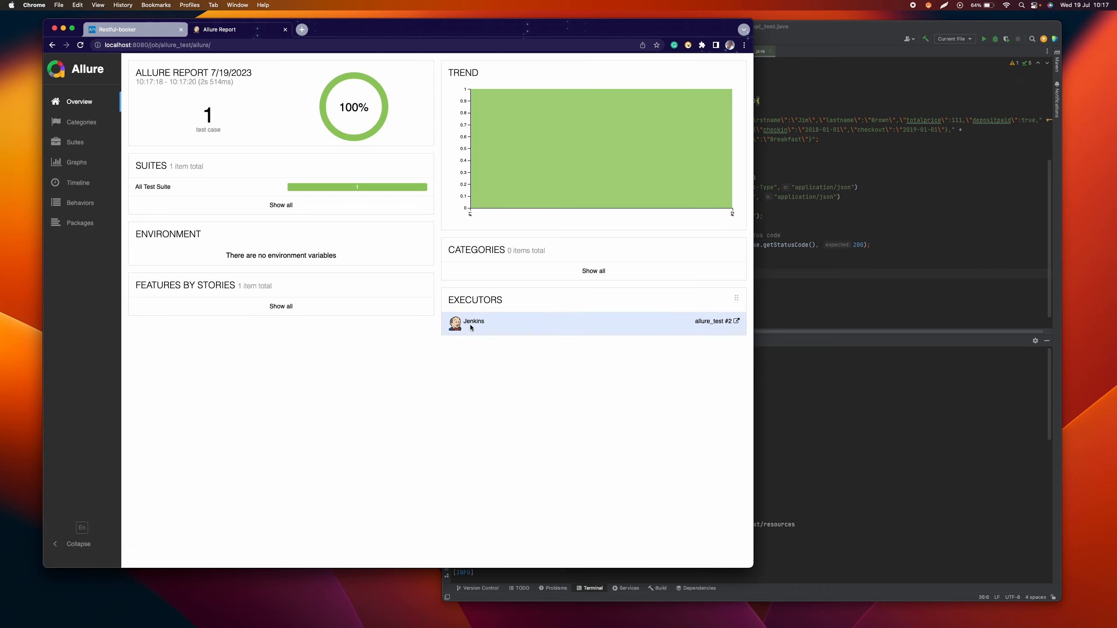
pyautogui.click(714, 321)
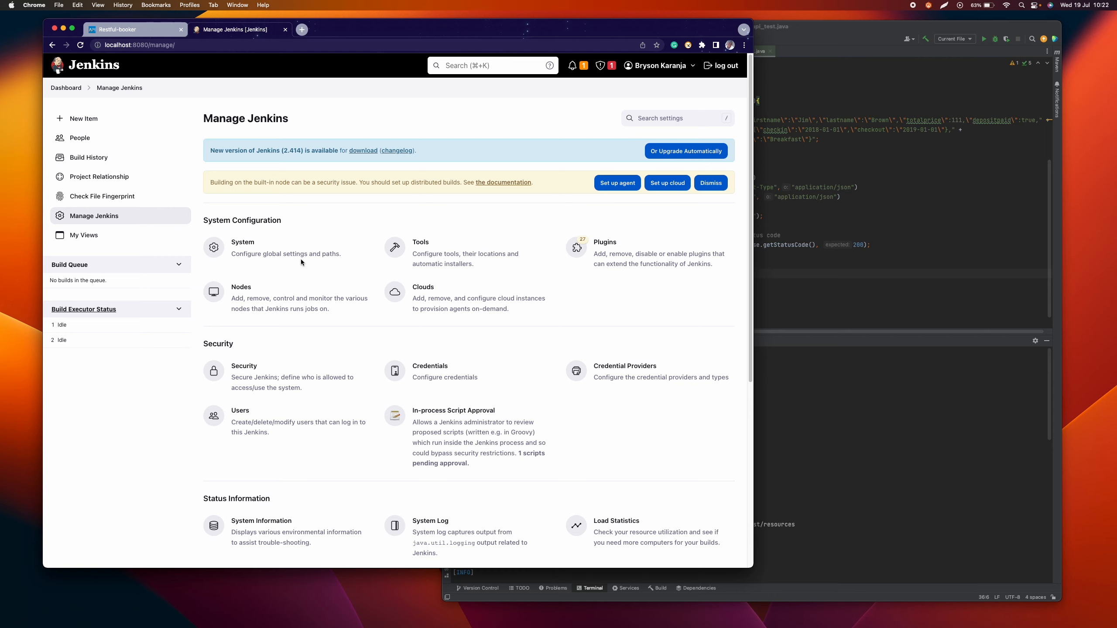
# Step: Open the Jenkins Tools configuration and review the ALLURE_HOME entry in the Allure Commandline installations
pyautogui.click(425, 244)
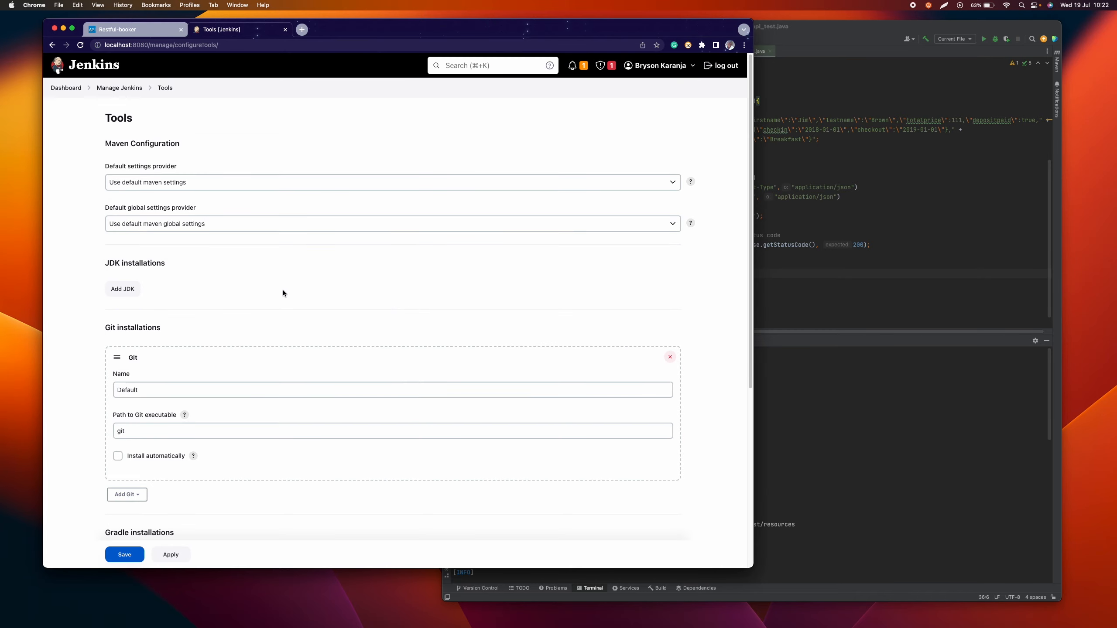
pyautogui.scroll(-10, 259, 294)
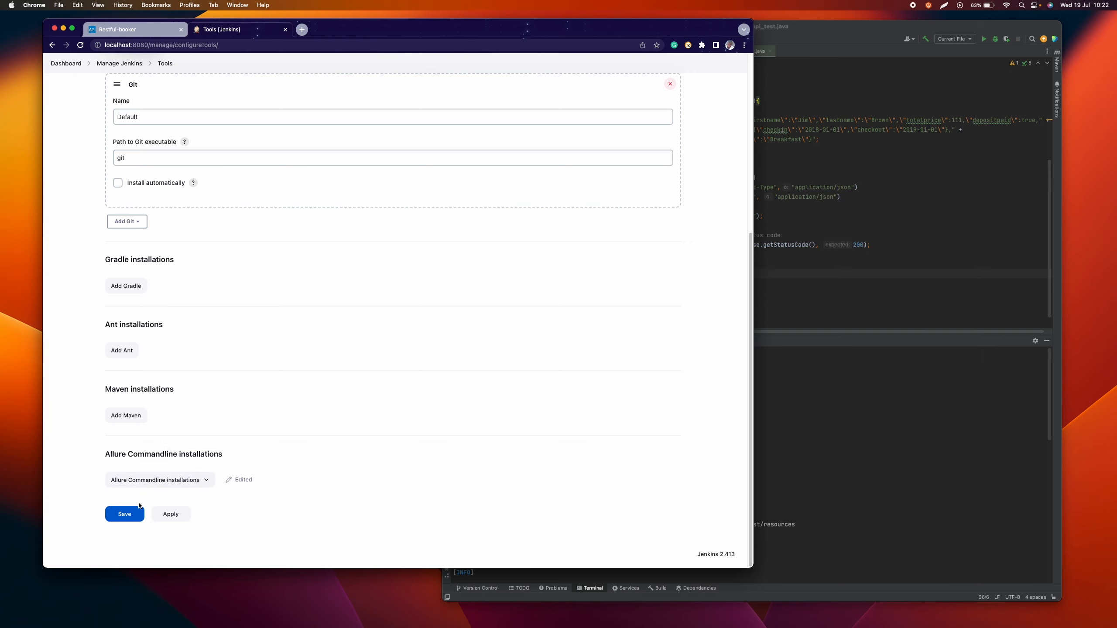
pyautogui.click(198, 482)
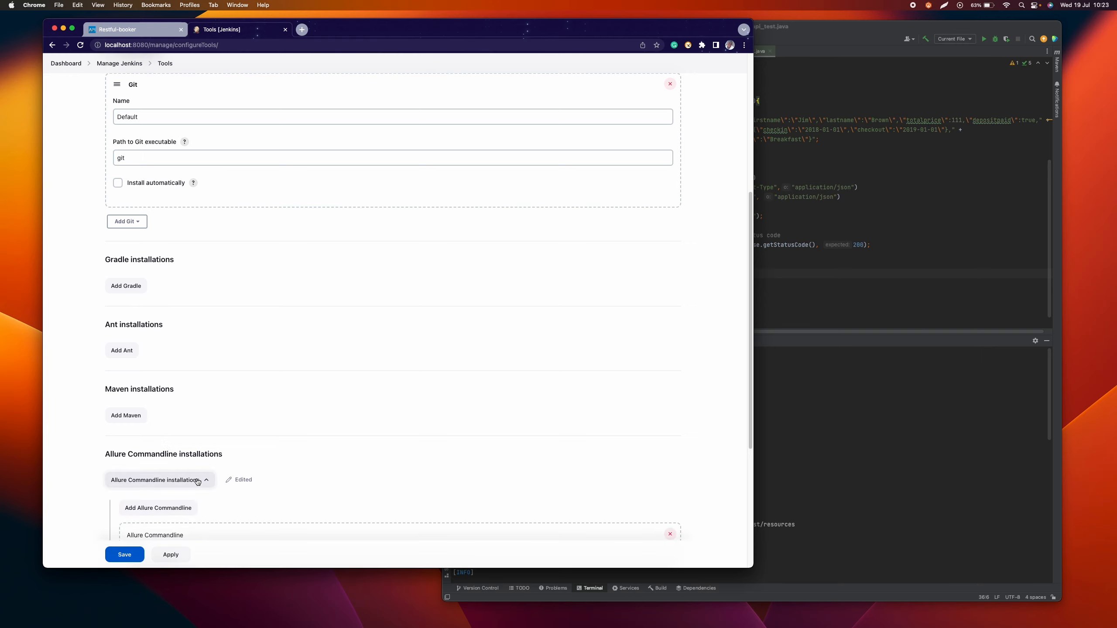
pyautogui.scroll(-5, 198, 482)
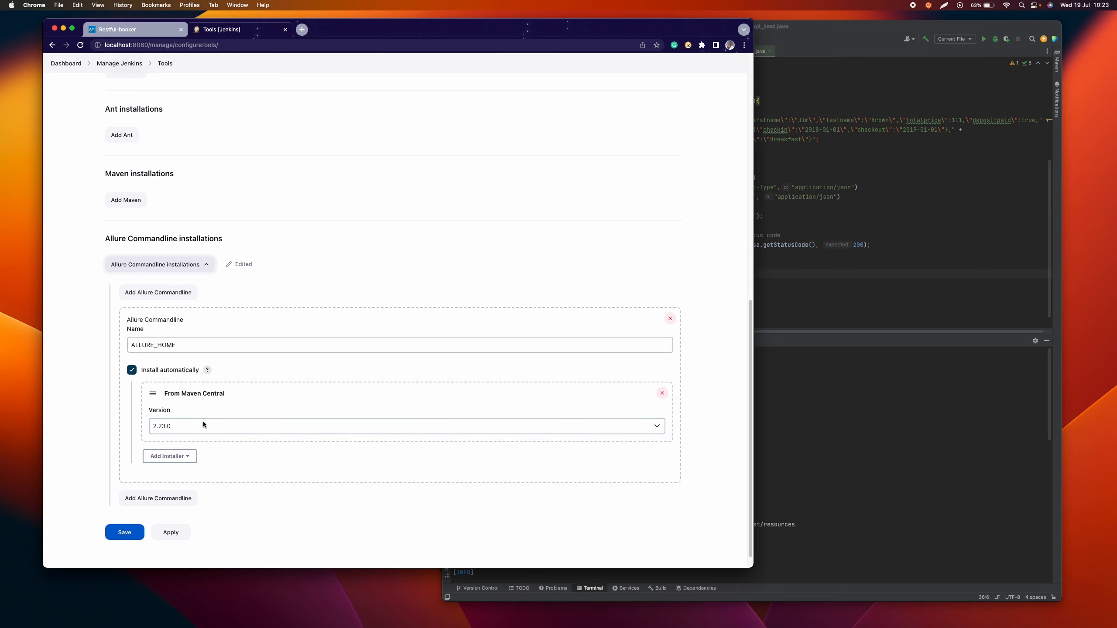
pyautogui.click(132, 369)
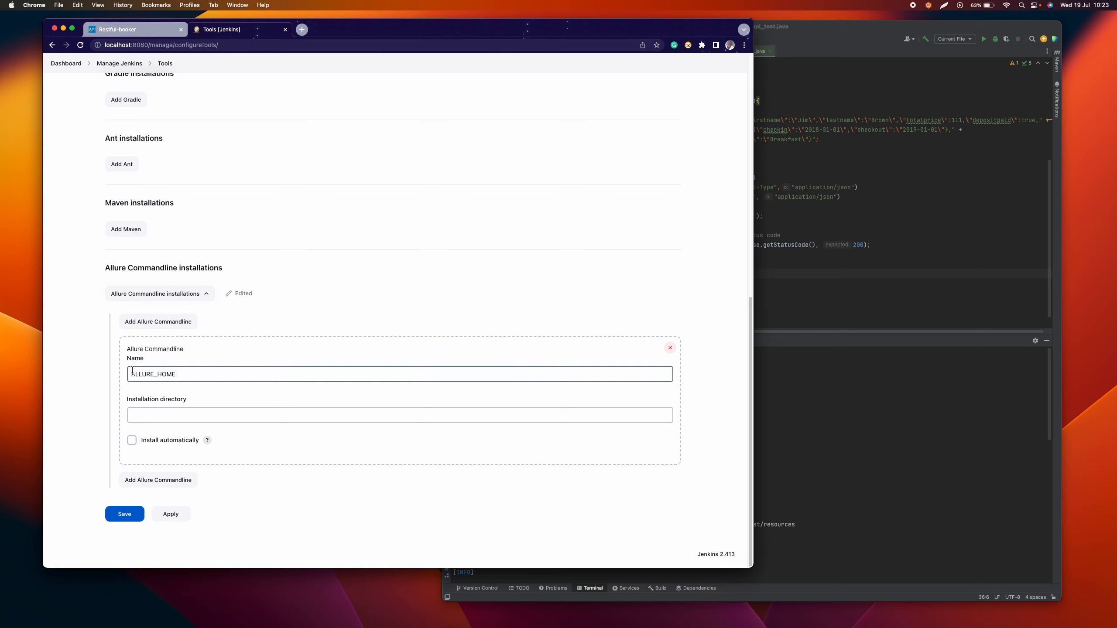
pyautogui.click(170, 419)
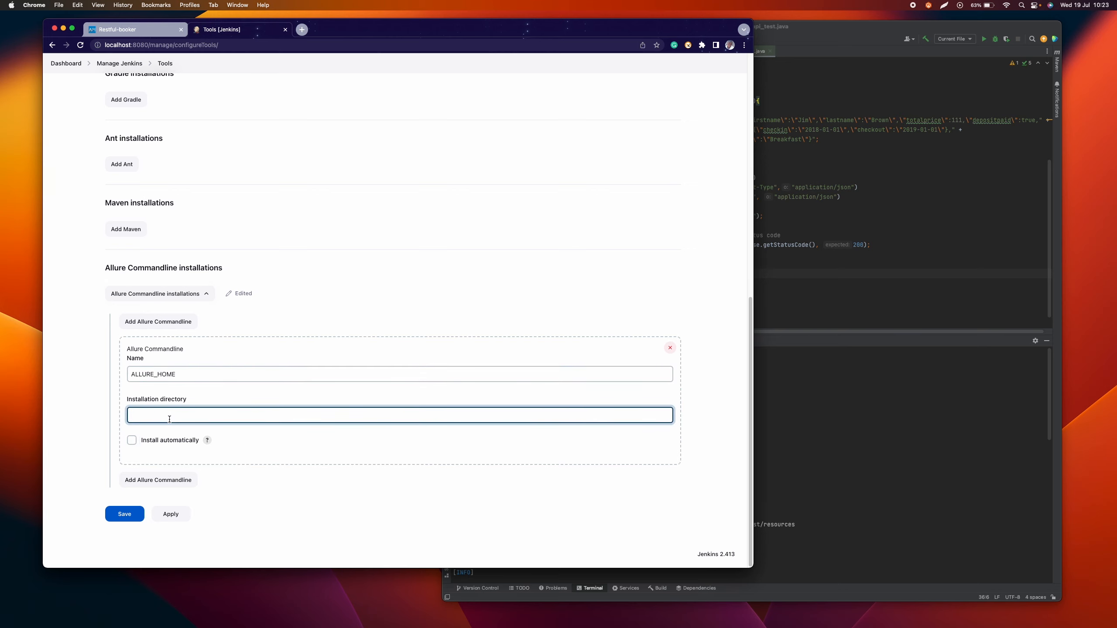
pyautogui.click(132, 440)
# Step: Save the Tools configuration with ALLURE_HOME installed automatically from Maven Central, version 2.23.0
pyautogui.scroll(-2, 209, 417)
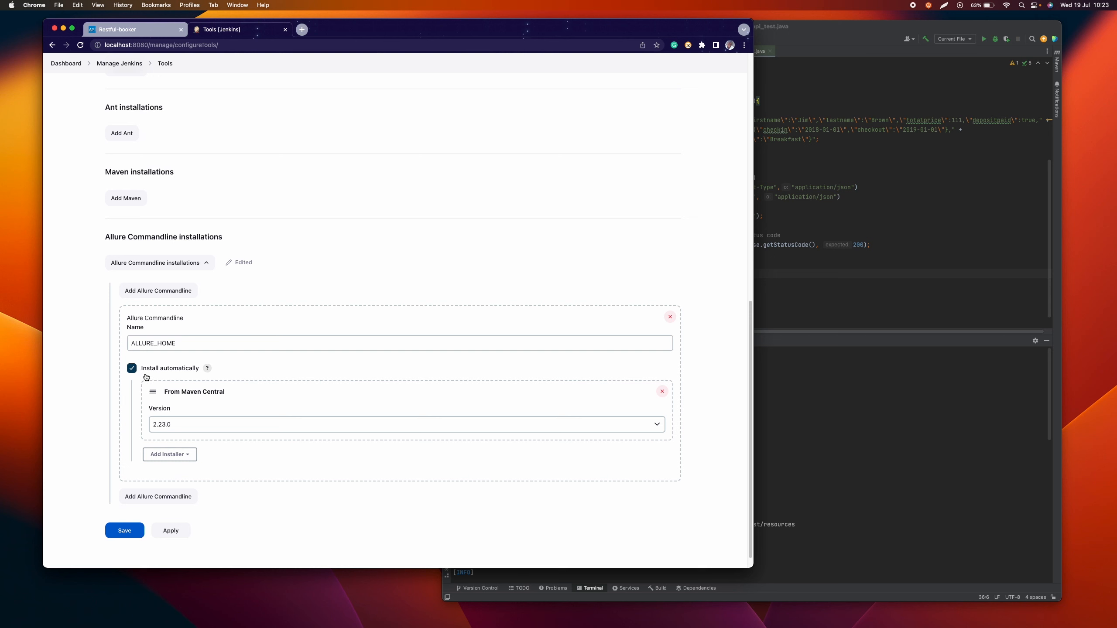
pyautogui.click(139, 537)
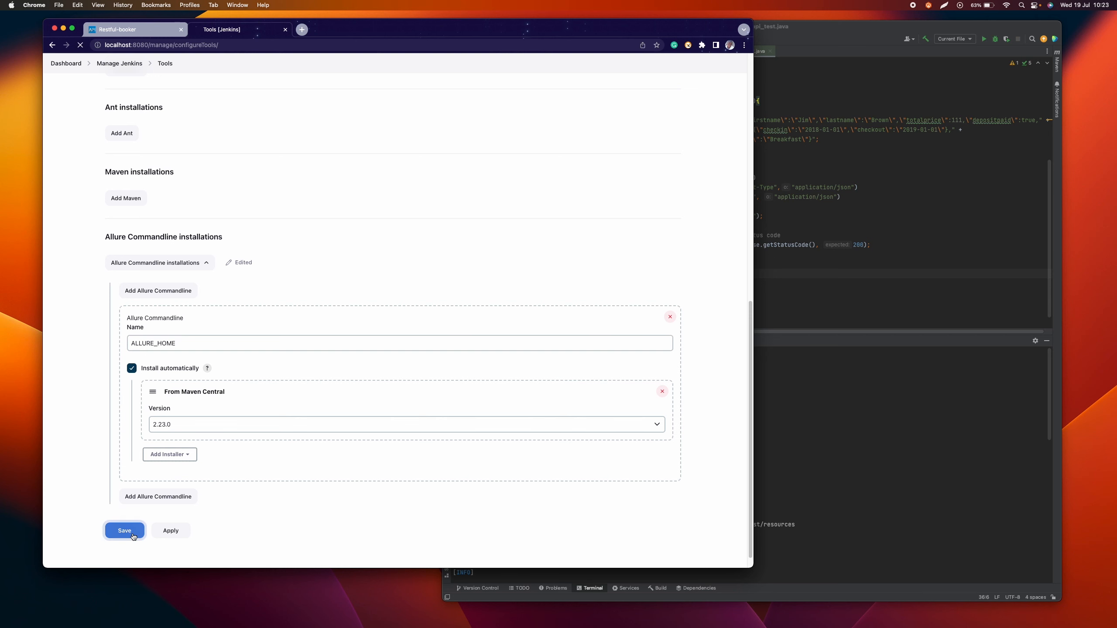